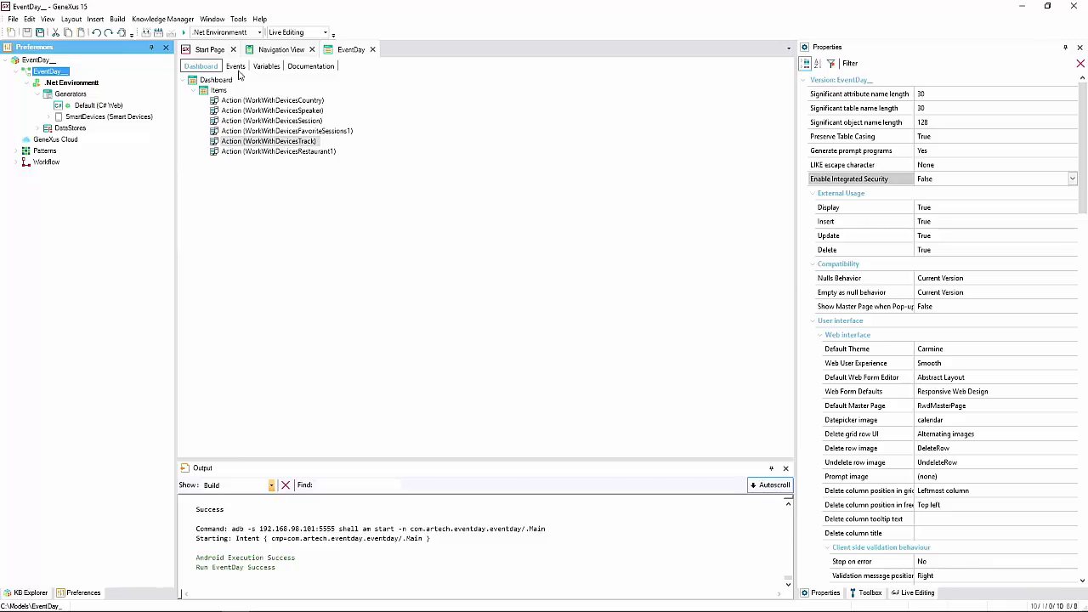
# - Select the EventDay version's Enable Integrated Security property, currently False
pyautogui.click(859, 182)
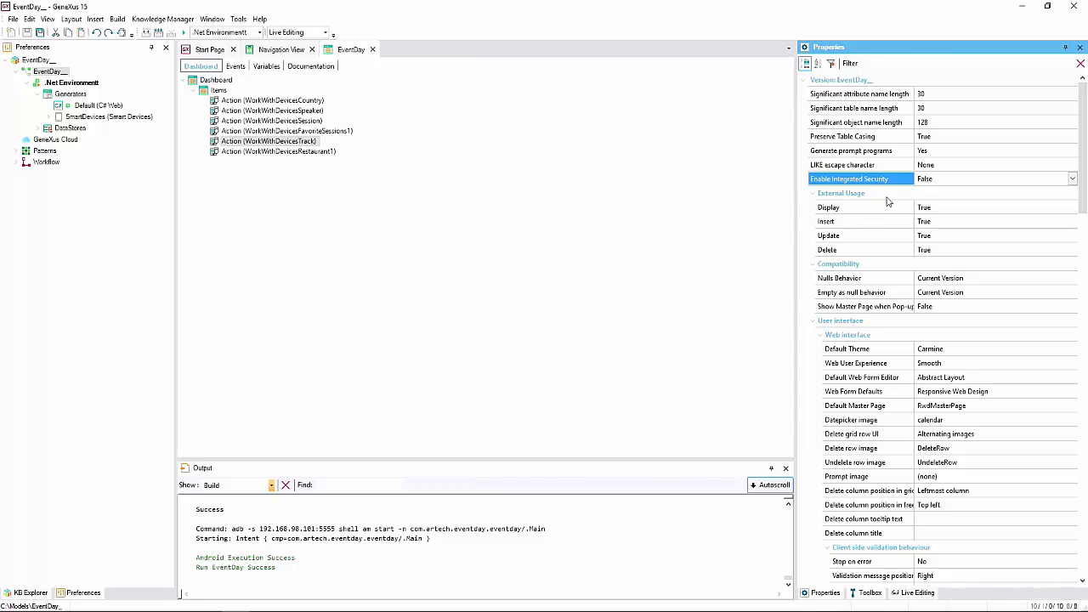
# - Change Enable Integrated Security from False to True
pyautogui.click(1072, 180)
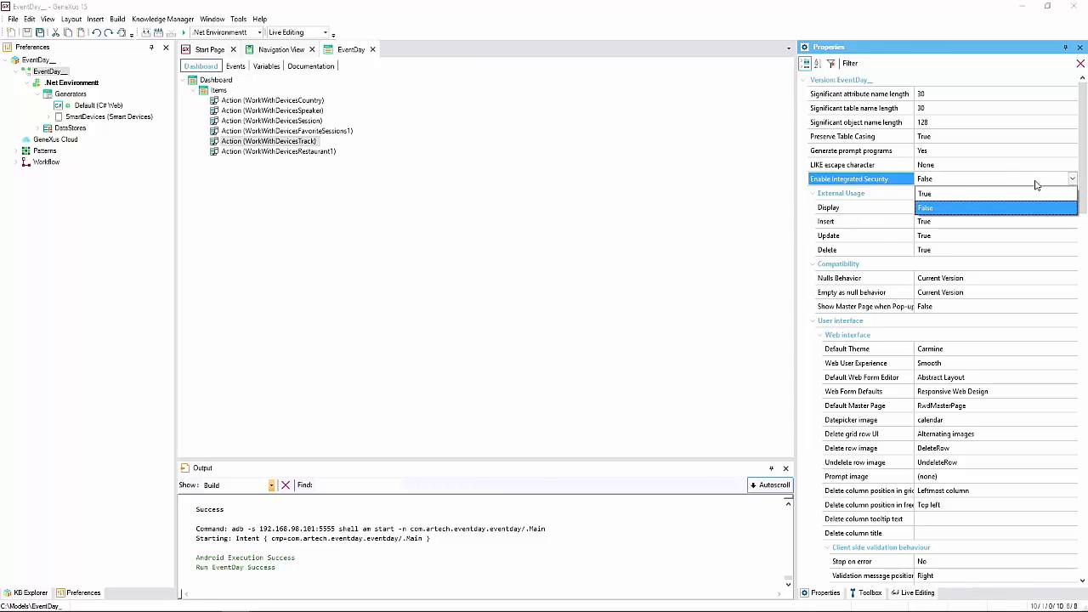
pyautogui.click(950, 196)
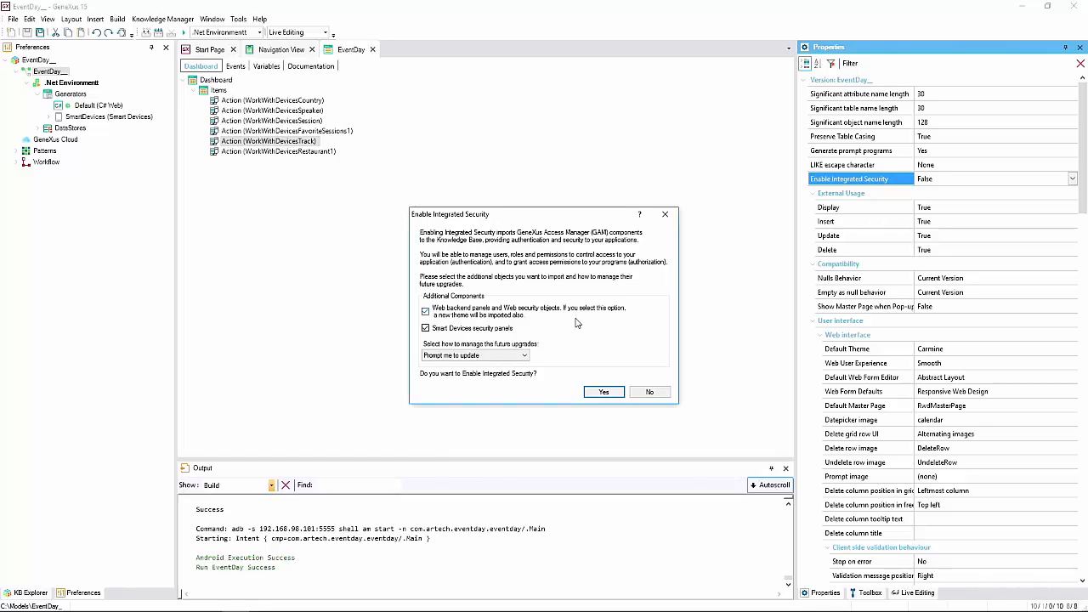
# - Accept the Enable Integrated Security confirmation so the GAM objects start importing
pyautogui.click(598, 393)
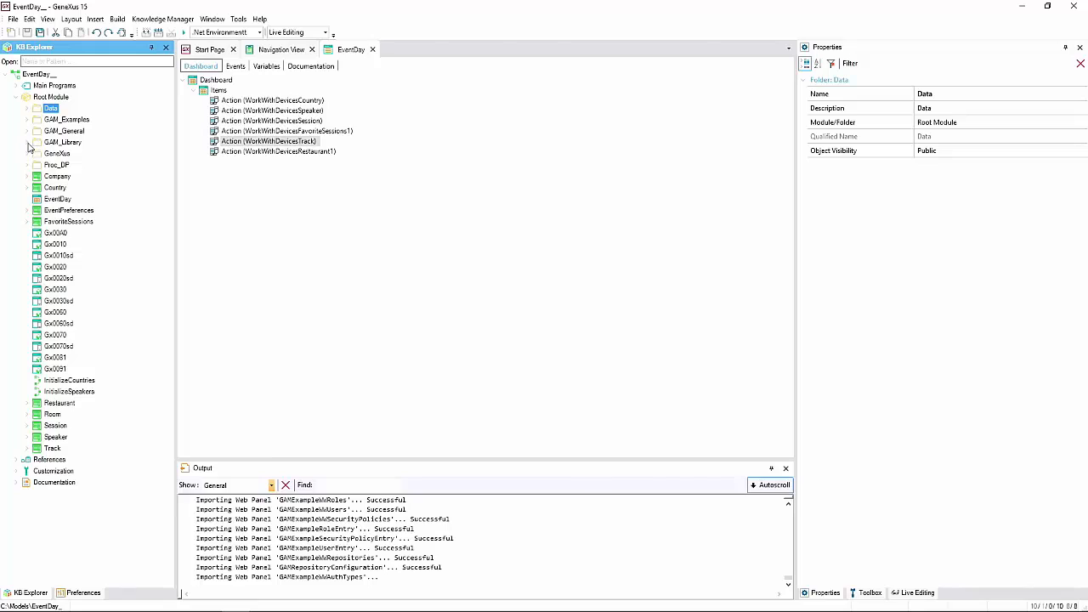
# - Expand and collapse the GAM_Library, GAM_Examples and GAM_General folders to inspect their contents
pyautogui.click(26, 142)
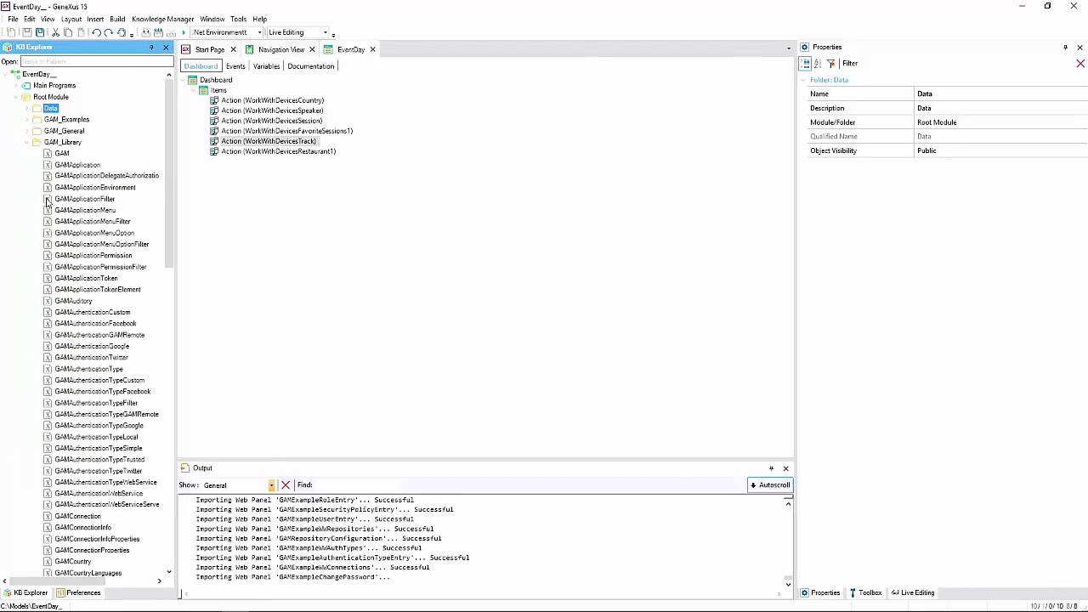
pyautogui.click(27, 143)
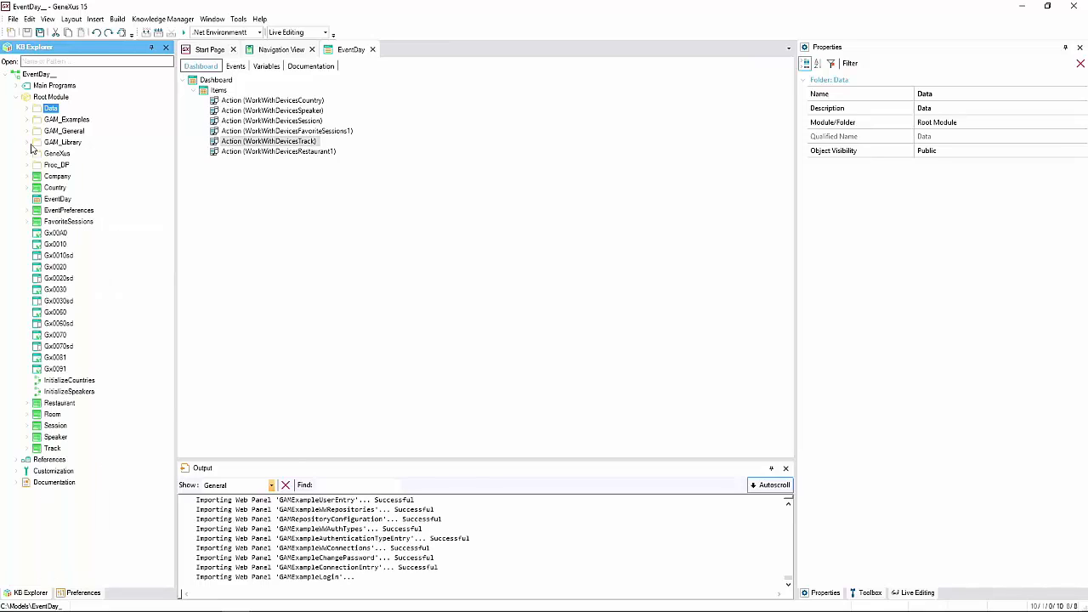
pyautogui.click(27, 121)
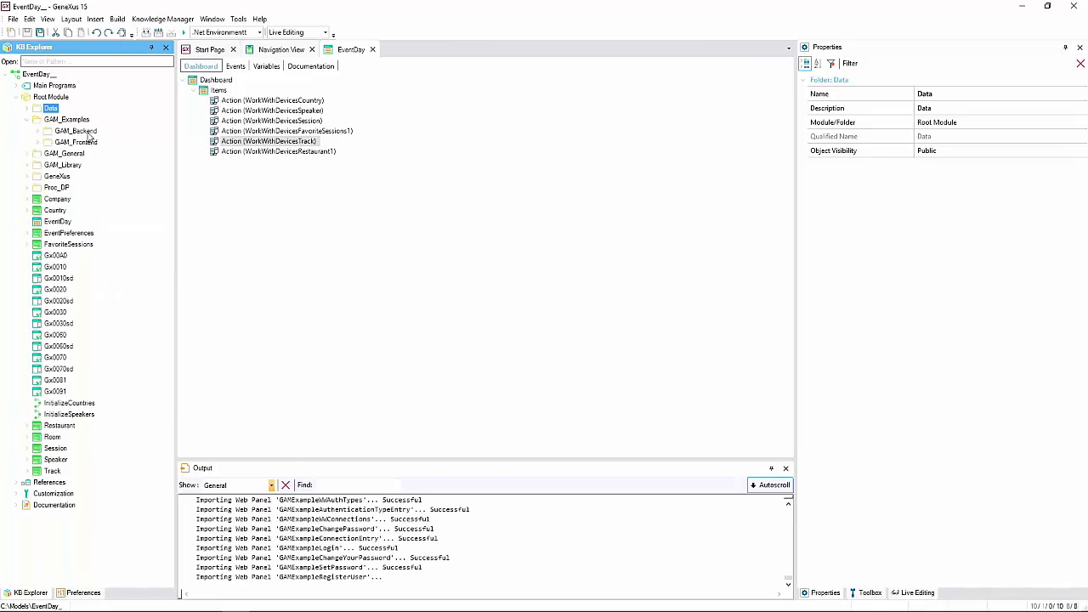
pyautogui.click(28, 153)
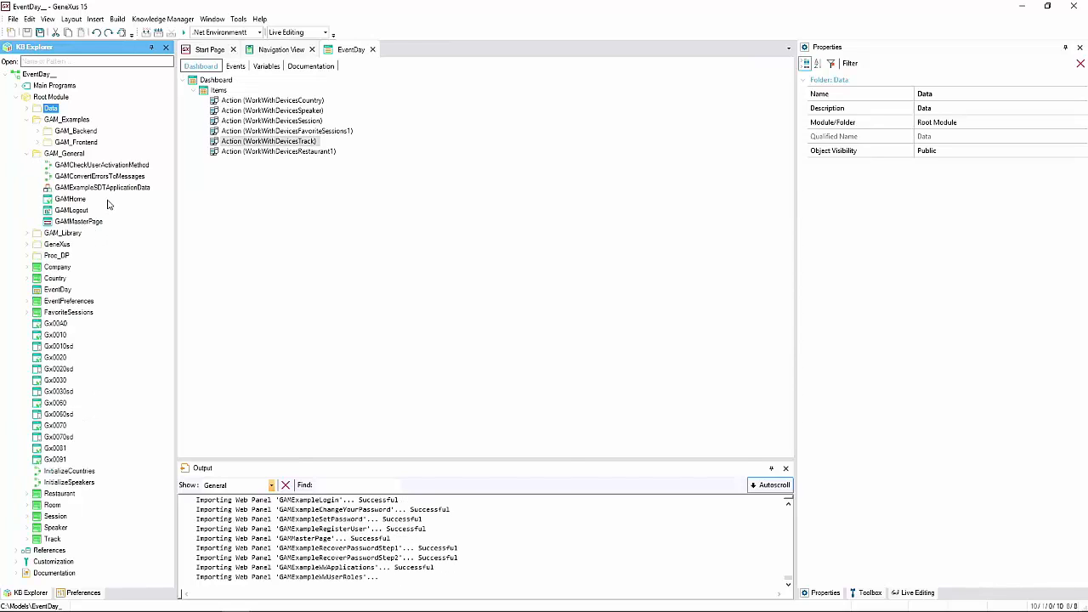
pyautogui.click(27, 154)
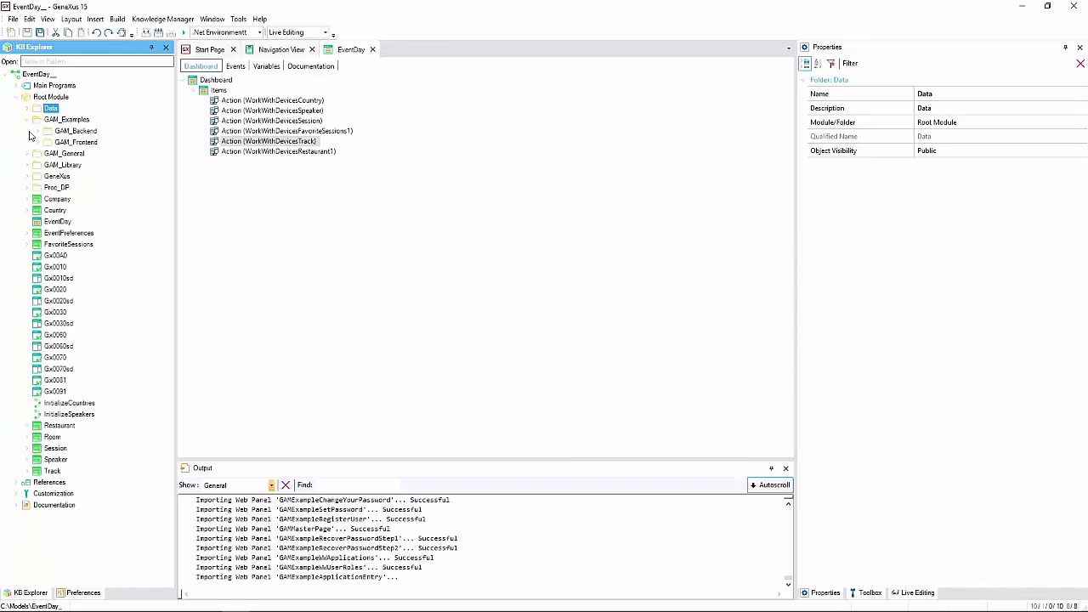
pyautogui.click(28, 120)
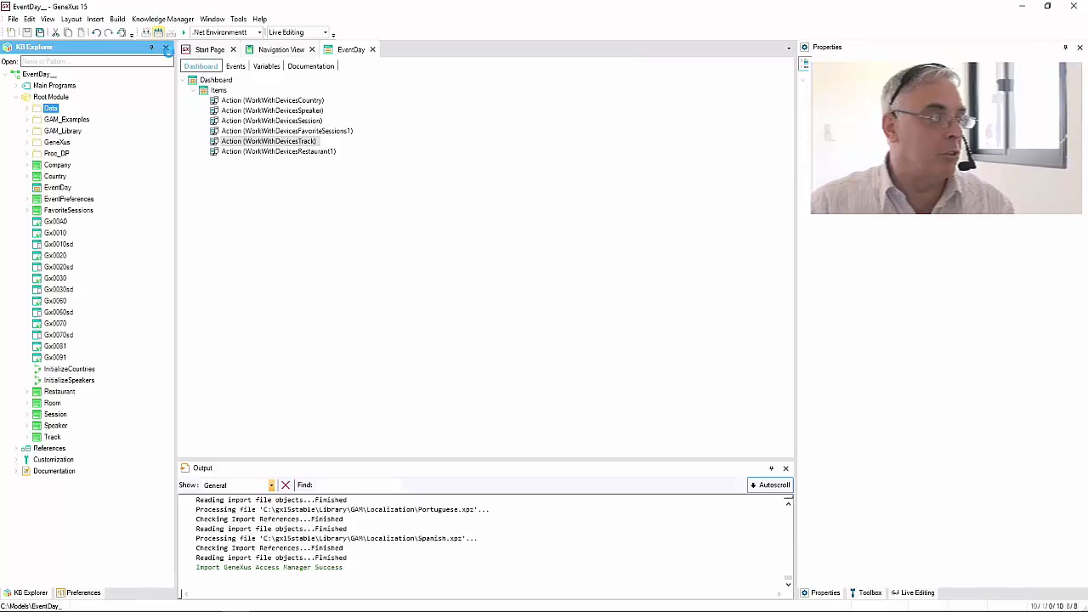
# - Run Build > Rebuild All on the EventDay knowledge base
pyautogui.click(158, 32)
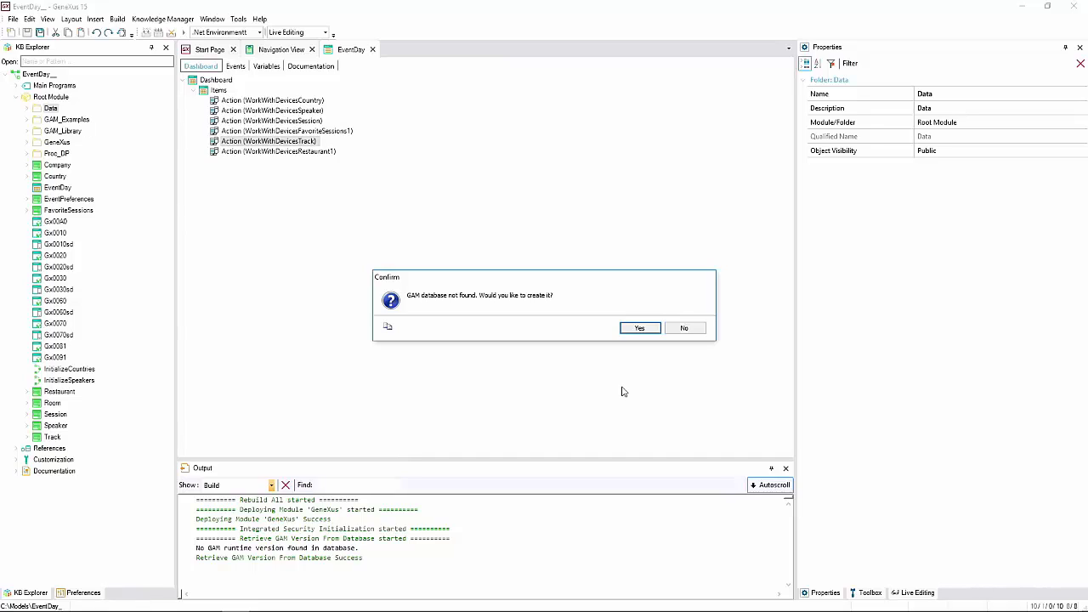
# - Agree to create the GAM database, then run the rebuilt app to open the Developer Menu
pyautogui.click(639, 328)
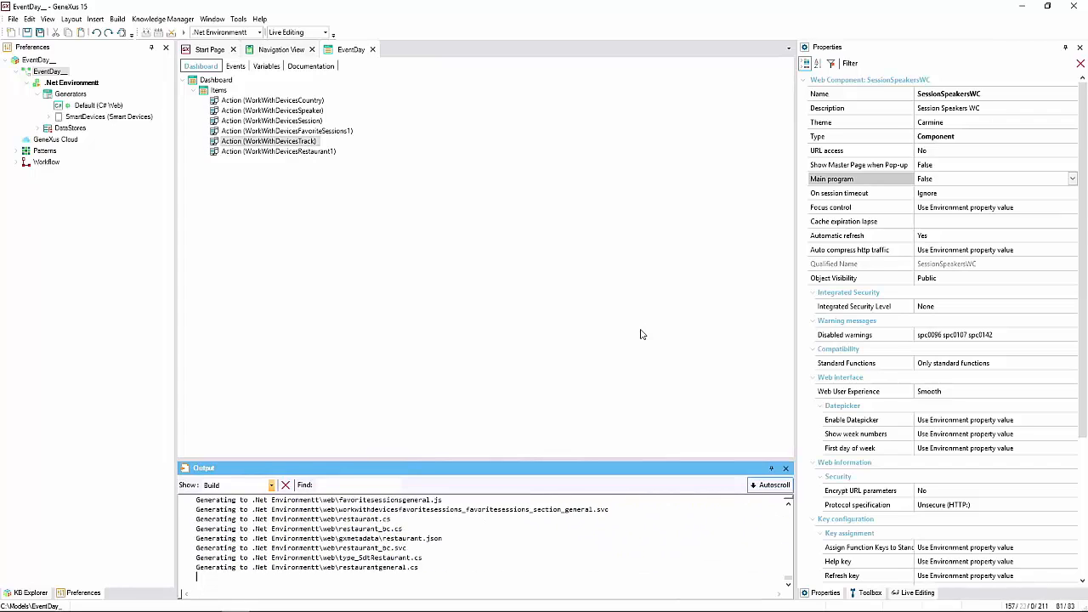
pyautogui.click(50, 72)
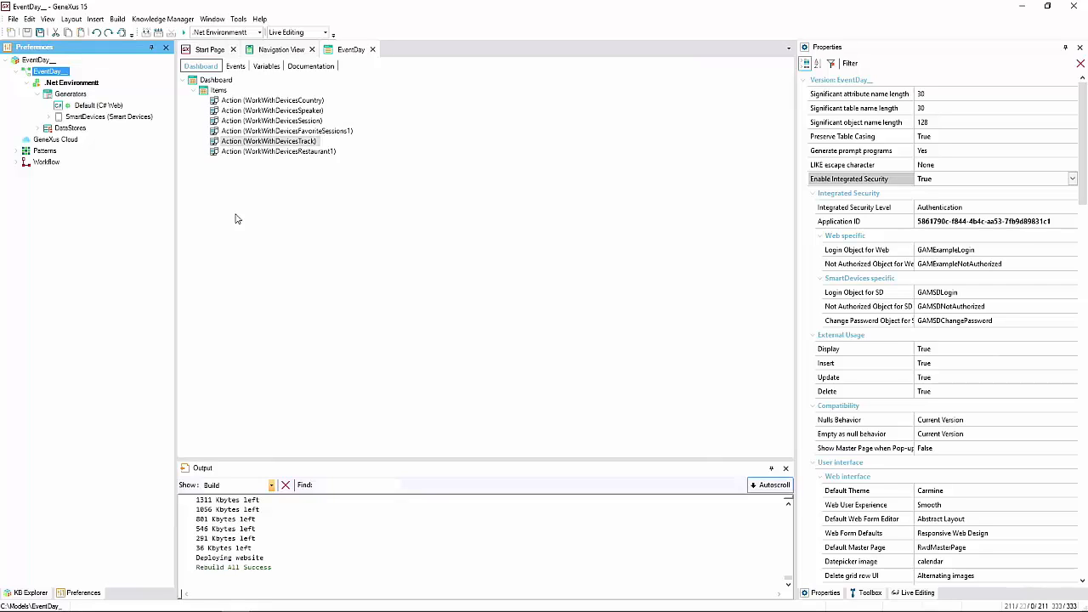
pyautogui.click(184, 33)
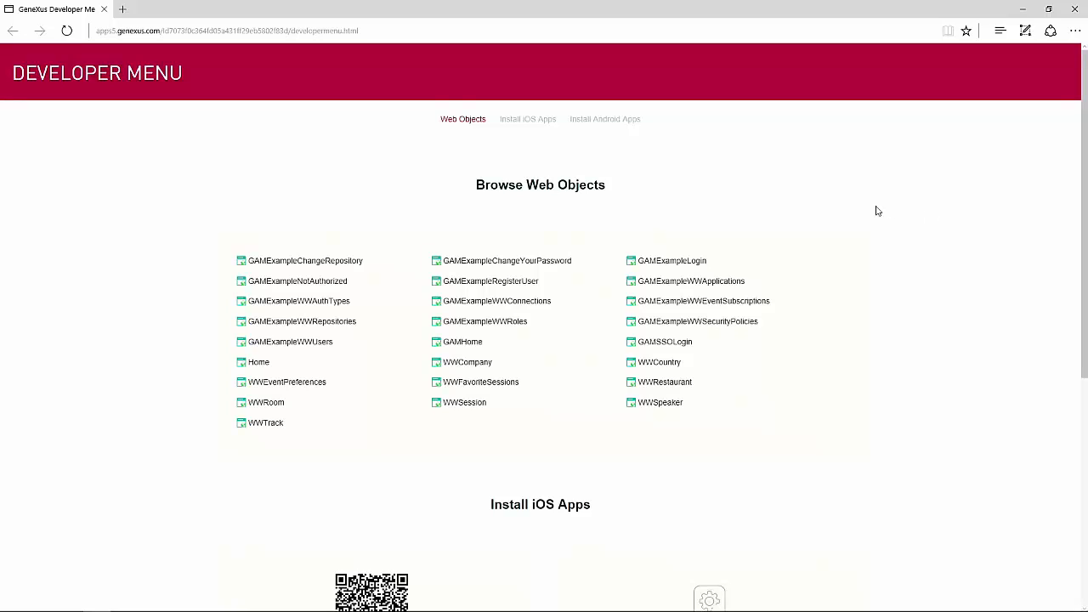
# - Open the GAMHome web object, which redirects to the GAM login page
pyautogui.click(473, 348)
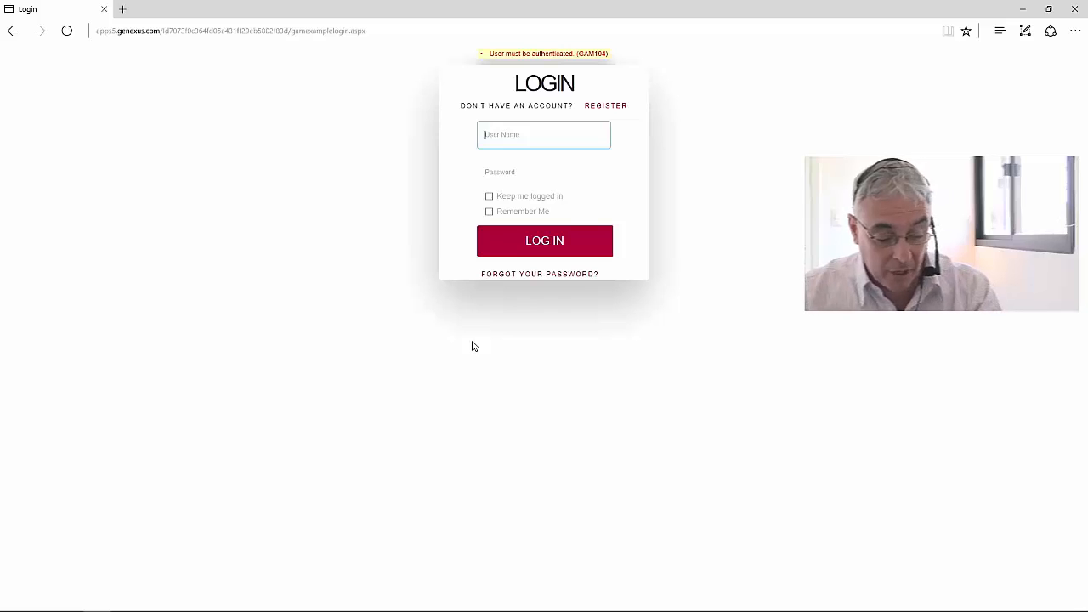
# - Log into Access Manager with the administrator's user name and password
pyautogui.write('admin')
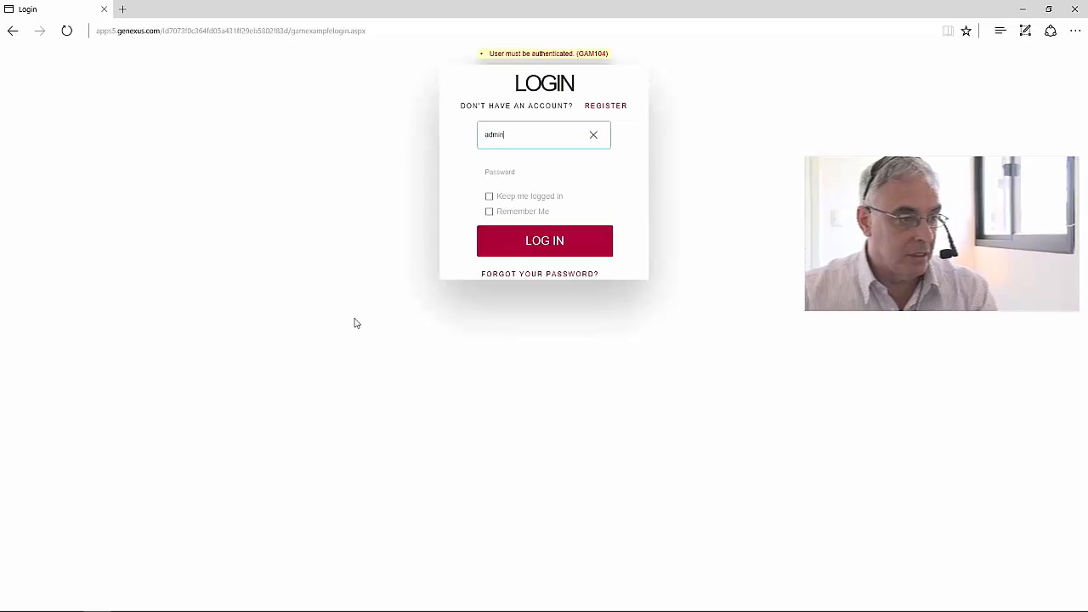
pyautogui.click(500, 173)
pyautogui.write('admin')
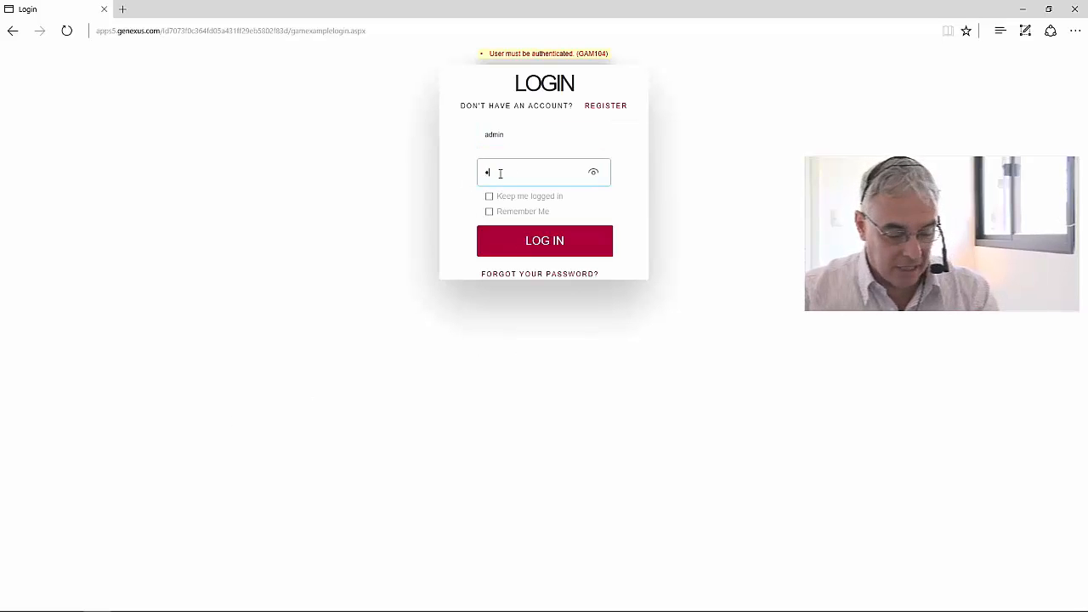
pyautogui.write('123')
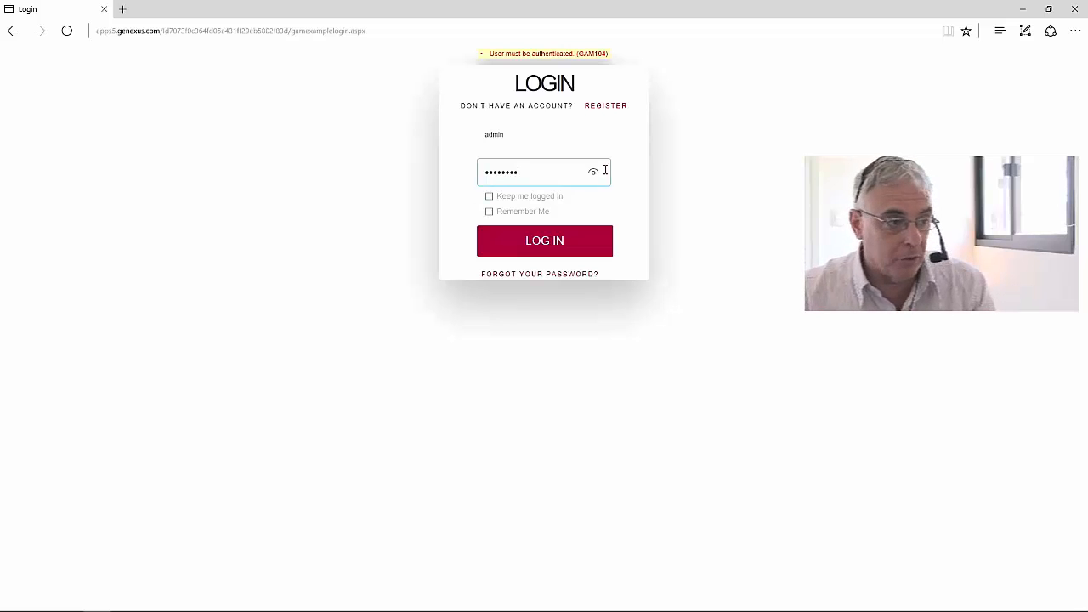
pyautogui.moveTo(596, 175); pyautogui.dragTo(595, 174)
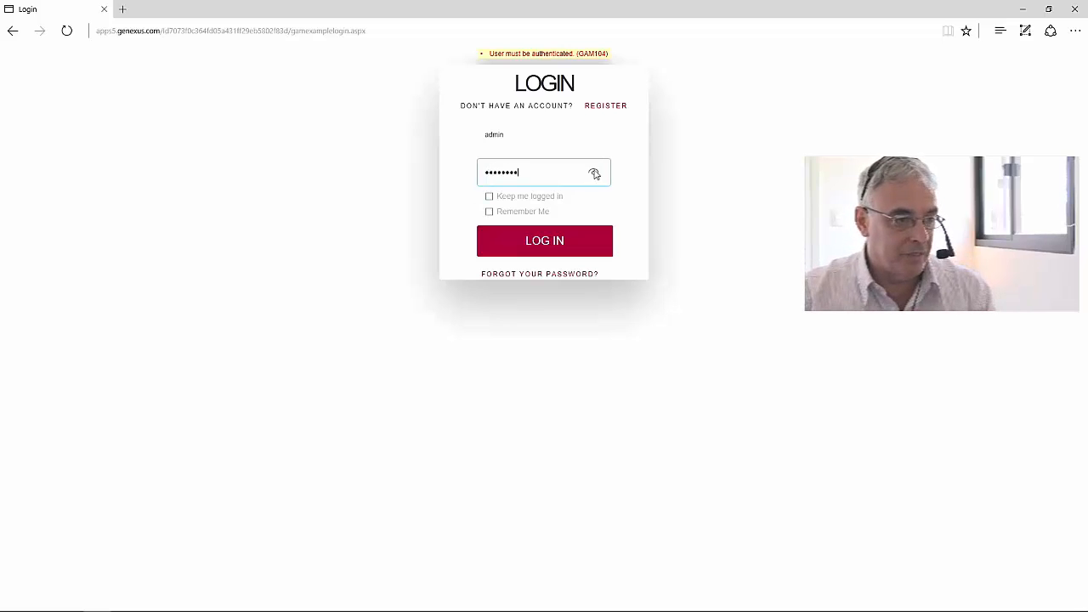
pyautogui.click(549, 246)
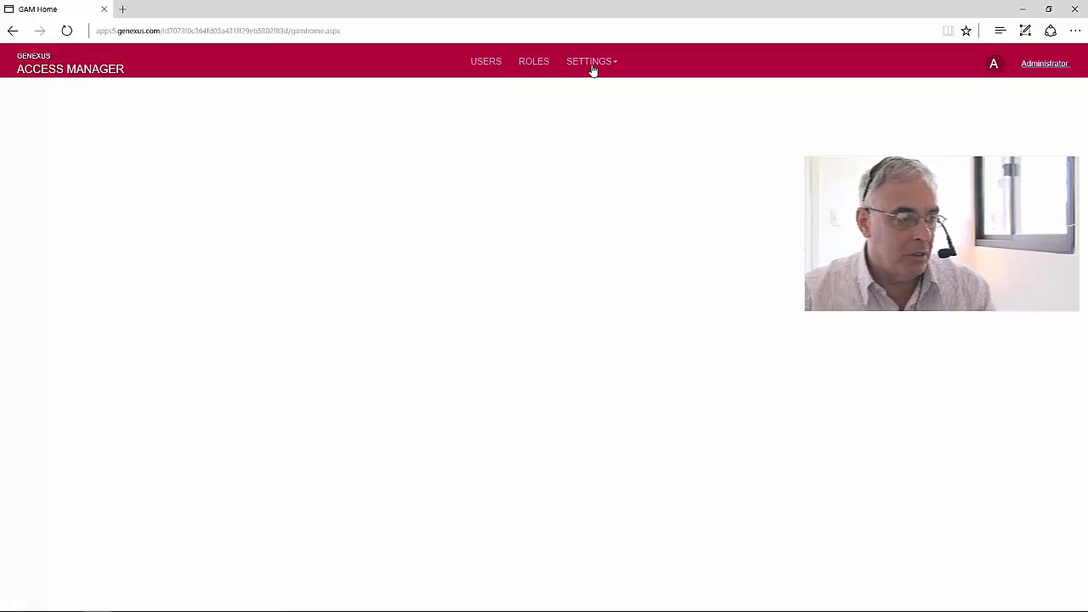
# - Open the Users list, look through the admin user's record, and cancel without saving
pyautogui.click(483, 65)
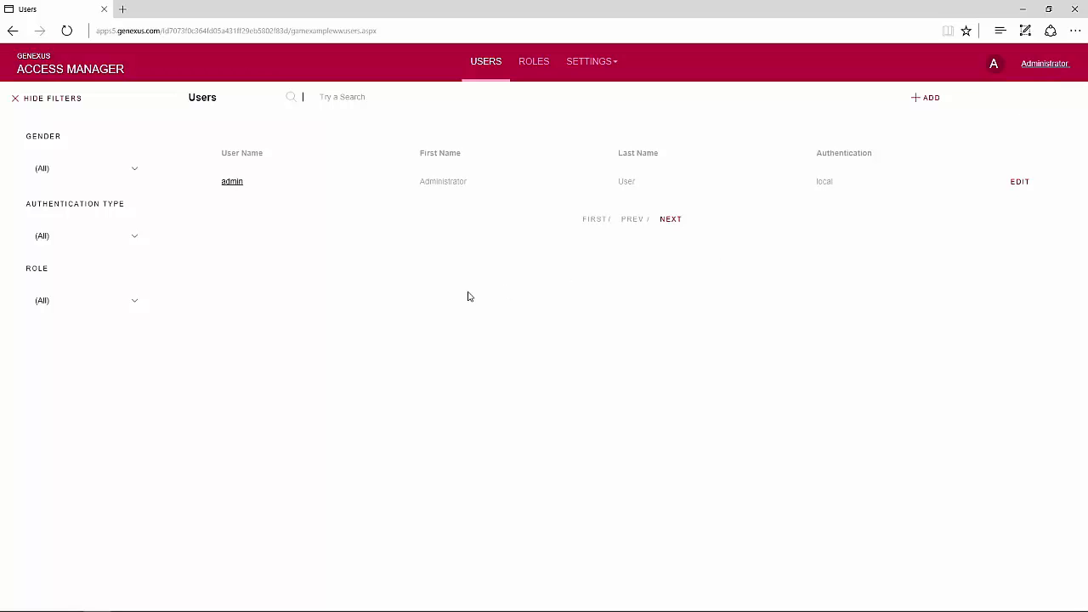
pyautogui.click(234, 183)
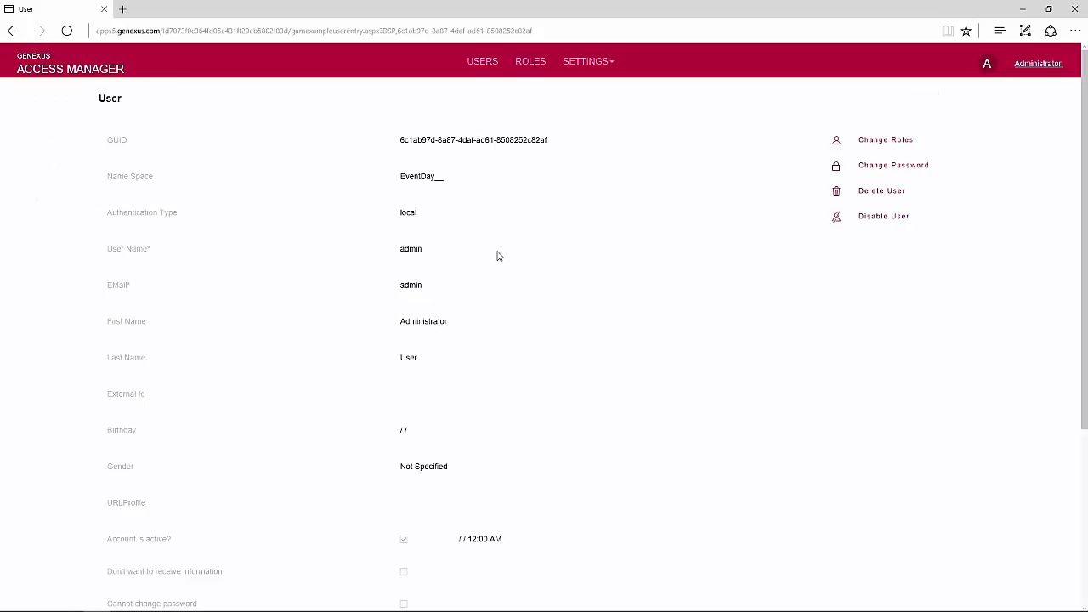
pyautogui.scroll(-1, 492, 238)
pyautogui.scroll(-3, 490, 289)
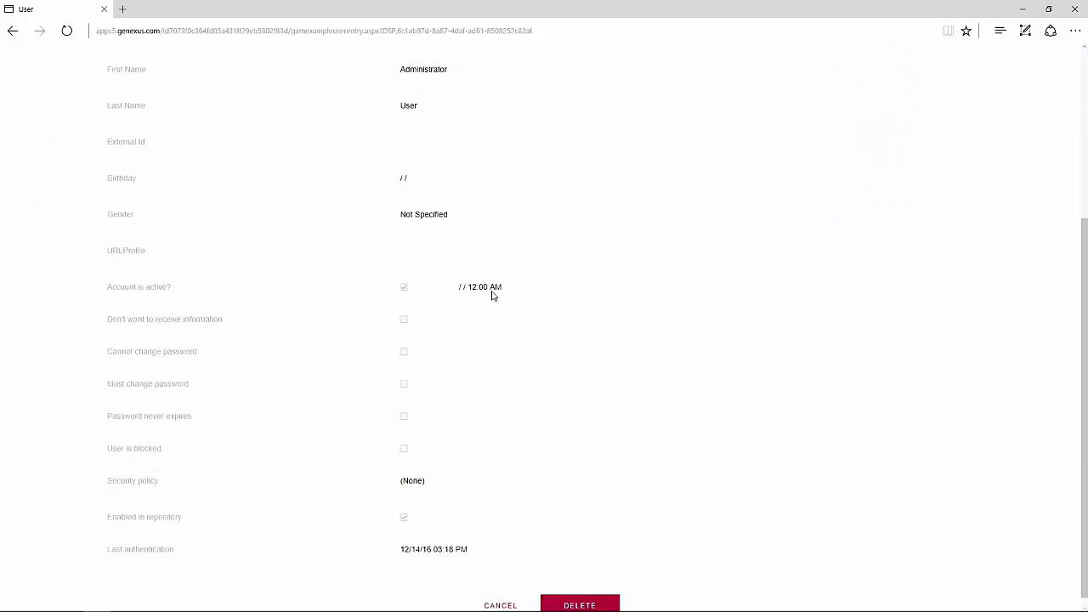
pyautogui.scroll(4, 491, 297)
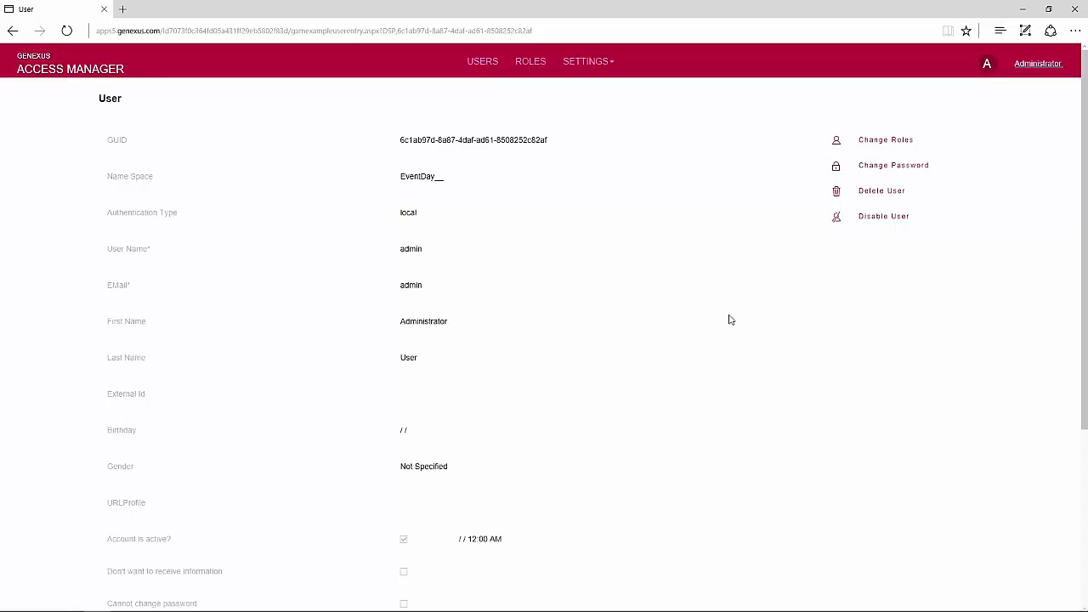
pyautogui.scroll(-3, 680, 378)
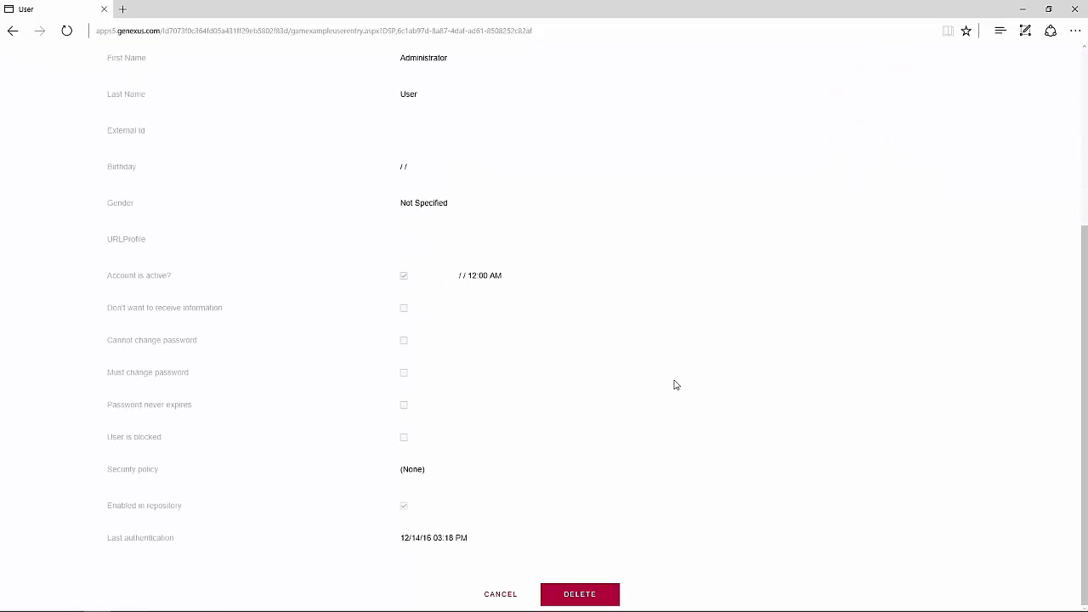
pyautogui.click(504, 593)
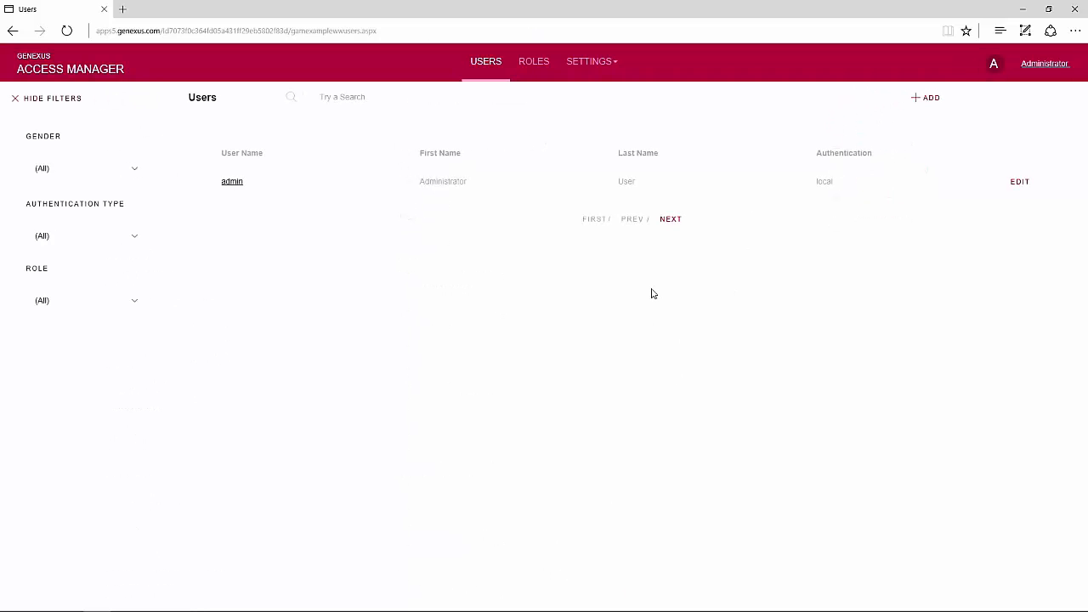
# - Start a new local-authentication user named Training and enter its e-mail
pyautogui.click(923, 100)
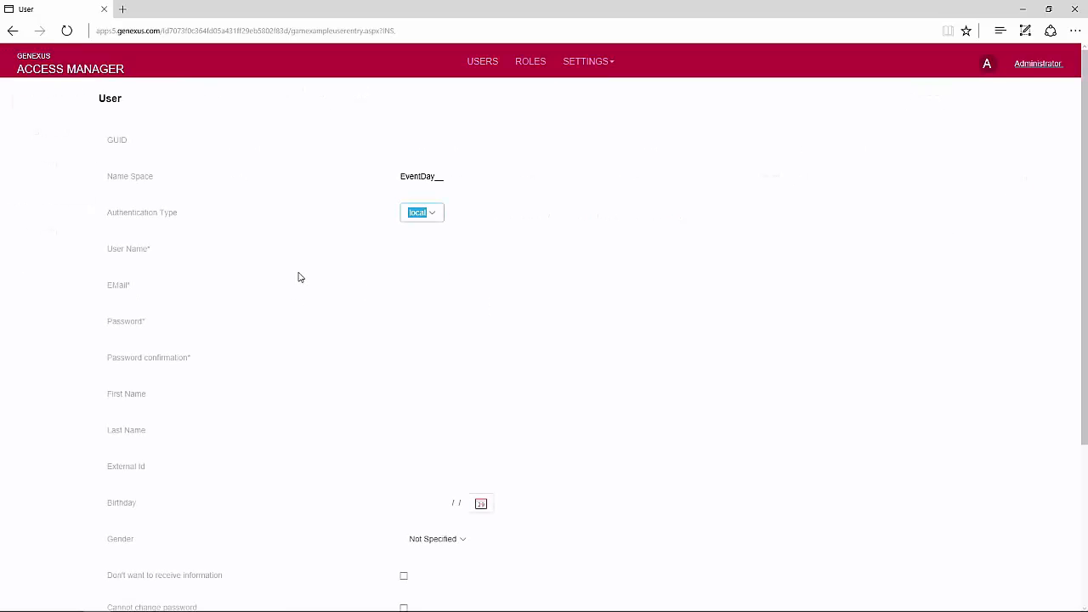
pyautogui.click(434, 215)
pyautogui.click(434, 216)
pyautogui.click(424, 246)
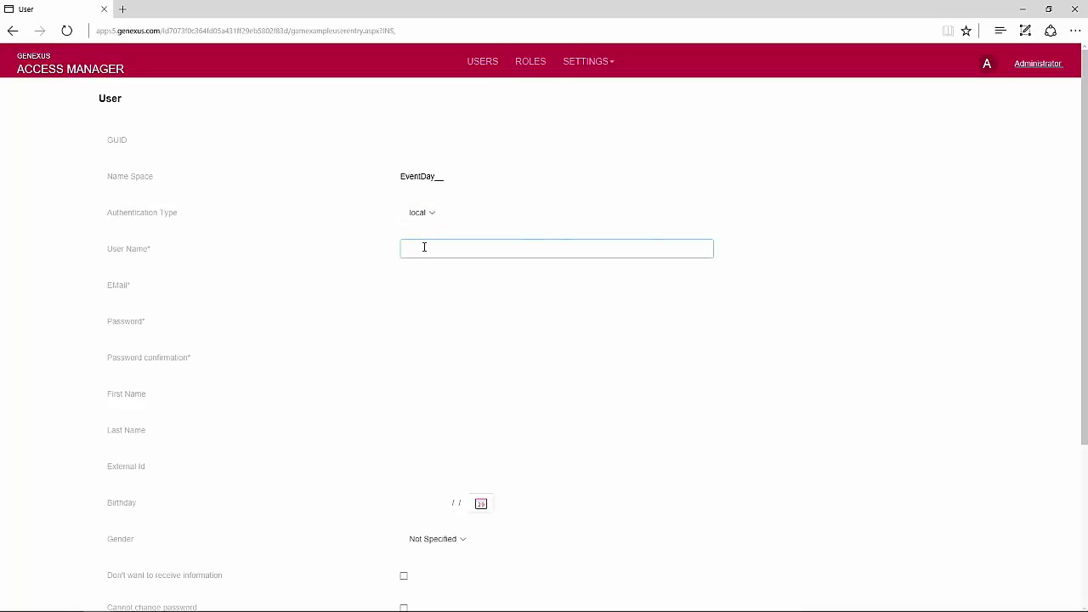
pyautogui.write('Training')
pyautogui.click(453, 284)
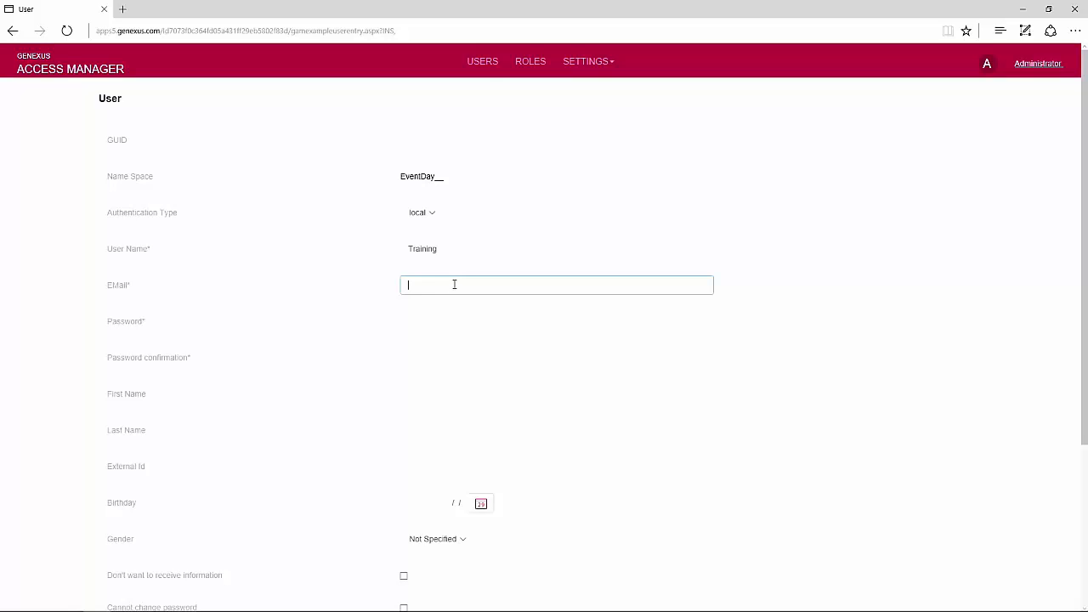
# - Enter and confirm the user's password, and set first name to Training
pyautogui.click(431, 324)
pyautogui.write('training')
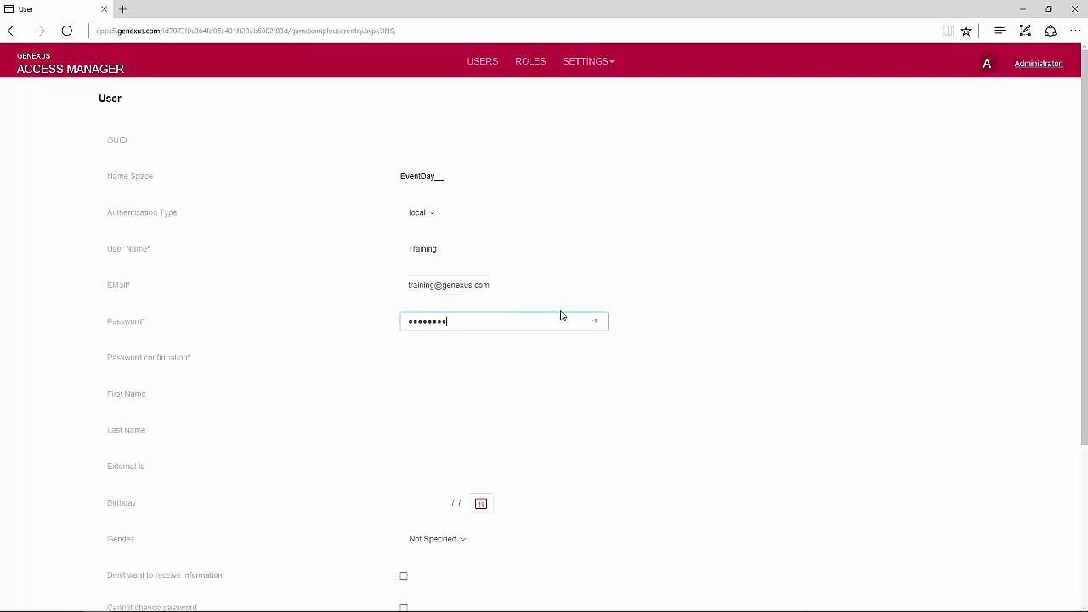
pyautogui.click(595, 322)
pyautogui.click(454, 357)
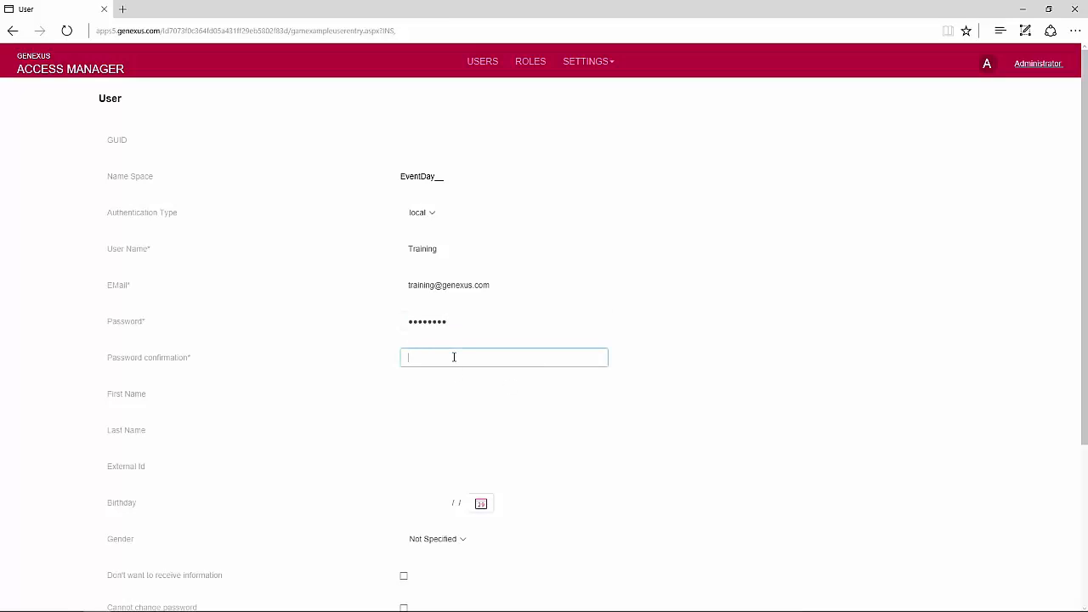
pyautogui.write('training')
pyautogui.click(597, 359)
pyautogui.click(481, 393)
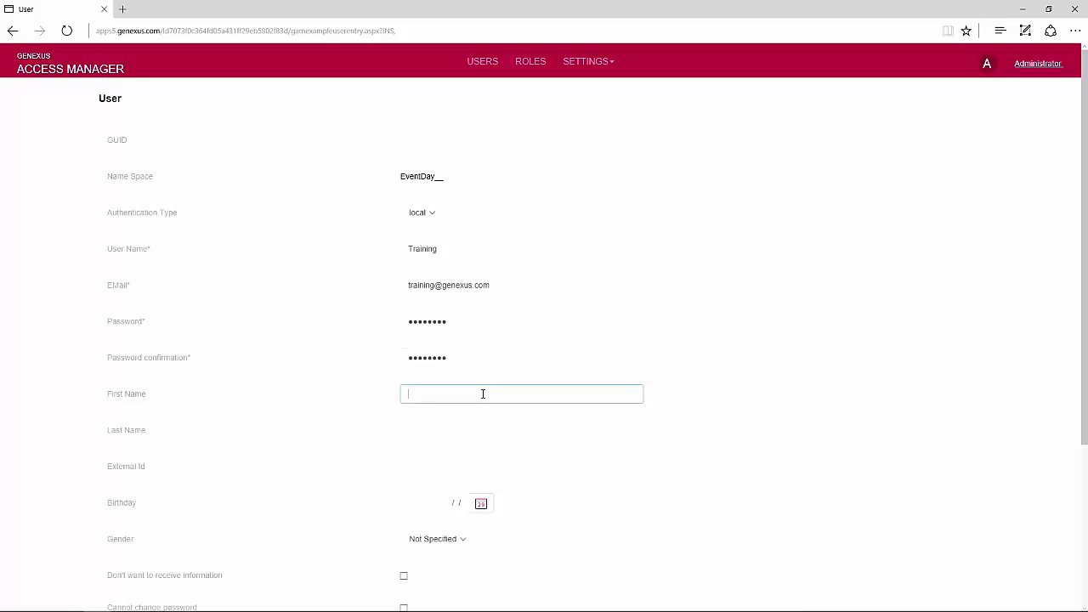
pyautogui.write('Training')
# - Assign the Default Security Policy and save the new Training user
pyautogui.scroll(-3, 450, 513)
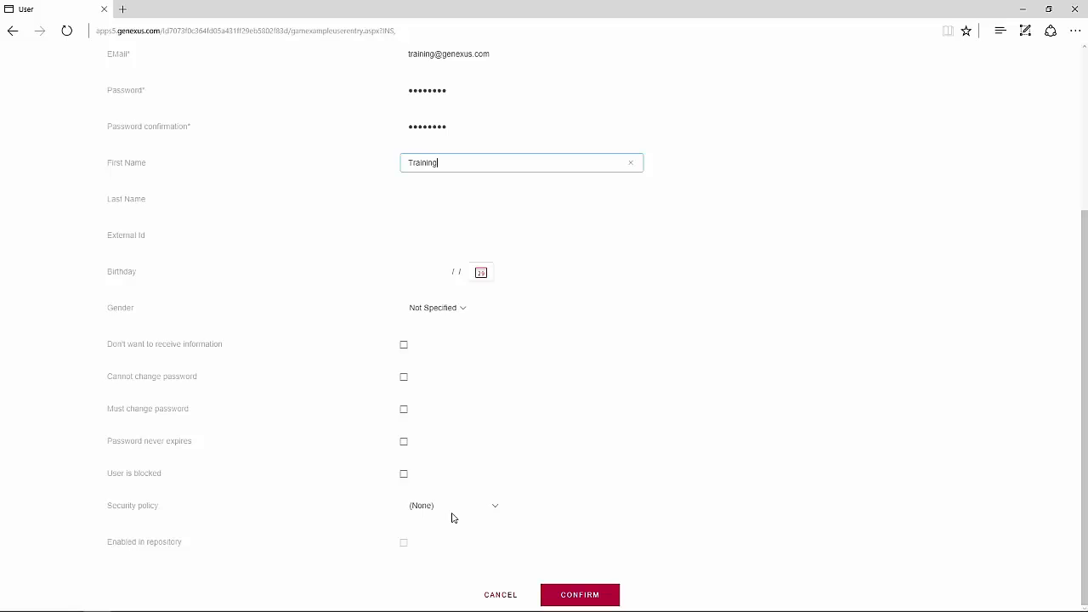
pyautogui.click(496, 506)
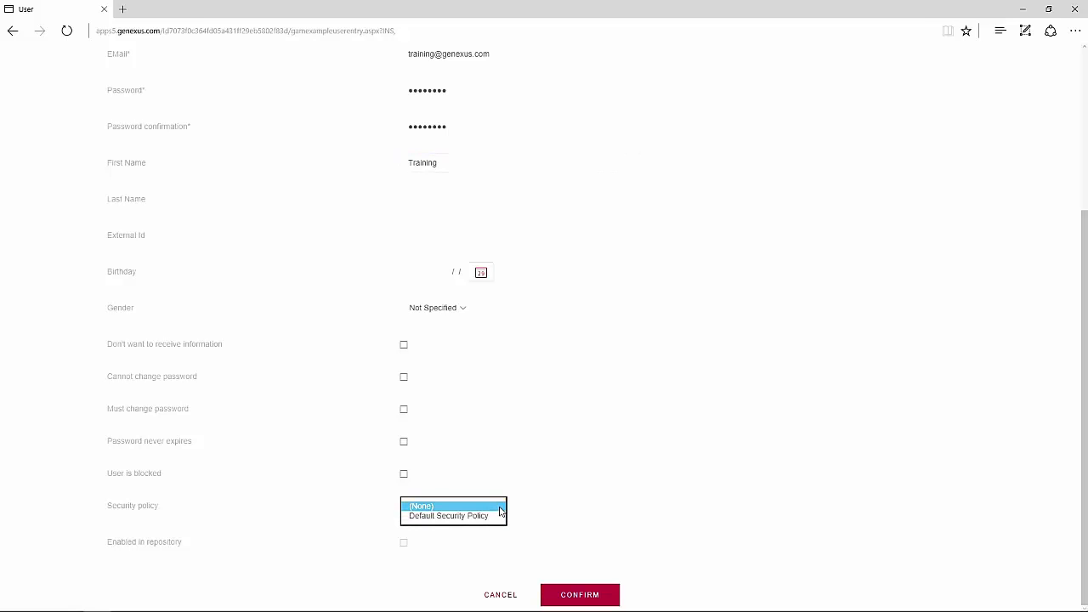
pyautogui.click(484, 523)
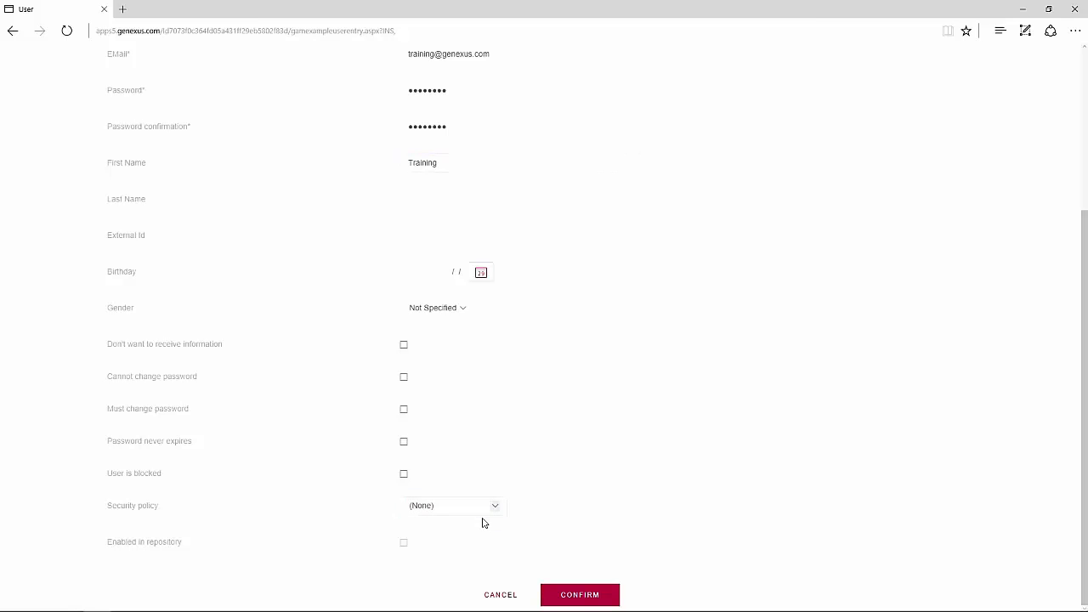
pyautogui.click(488, 515)
pyautogui.click(492, 516)
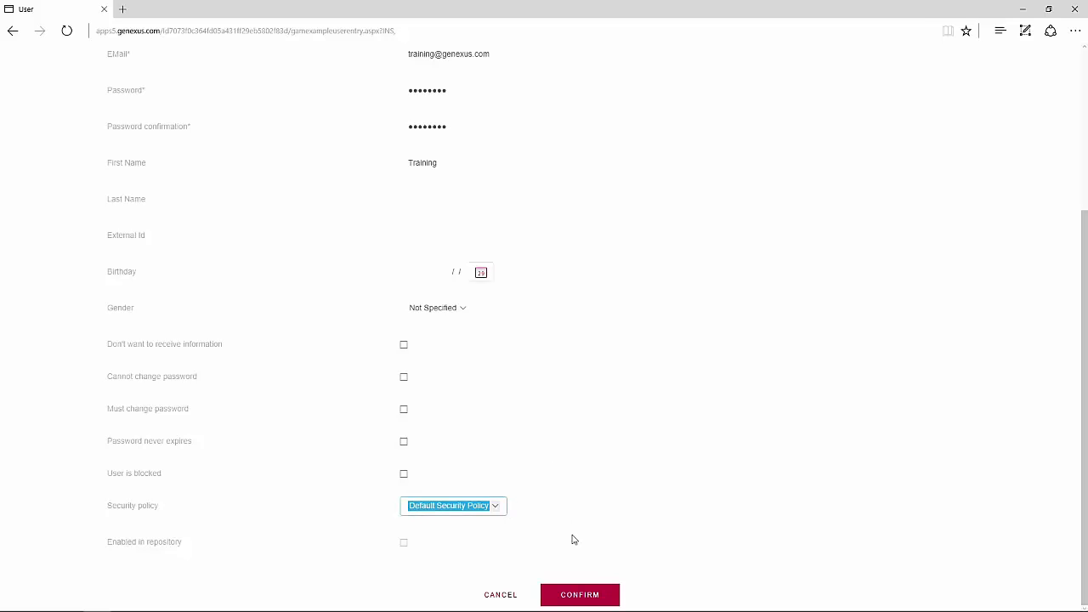
pyautogui.click(581, 595)
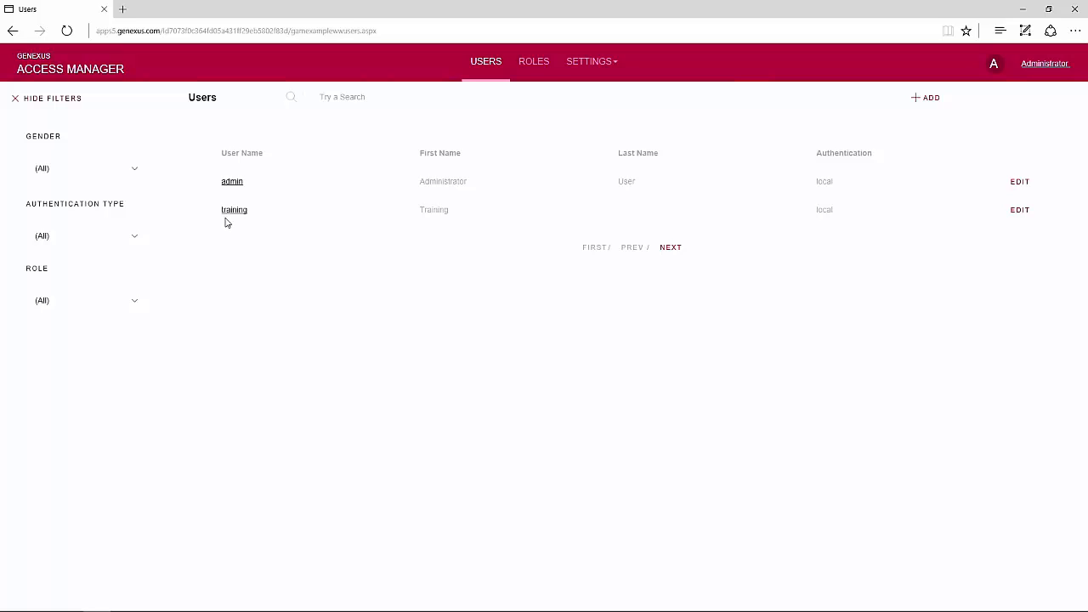
# - Show the Roles list with the Unknown and Administrator roles
pyautogui.click(540, 67)
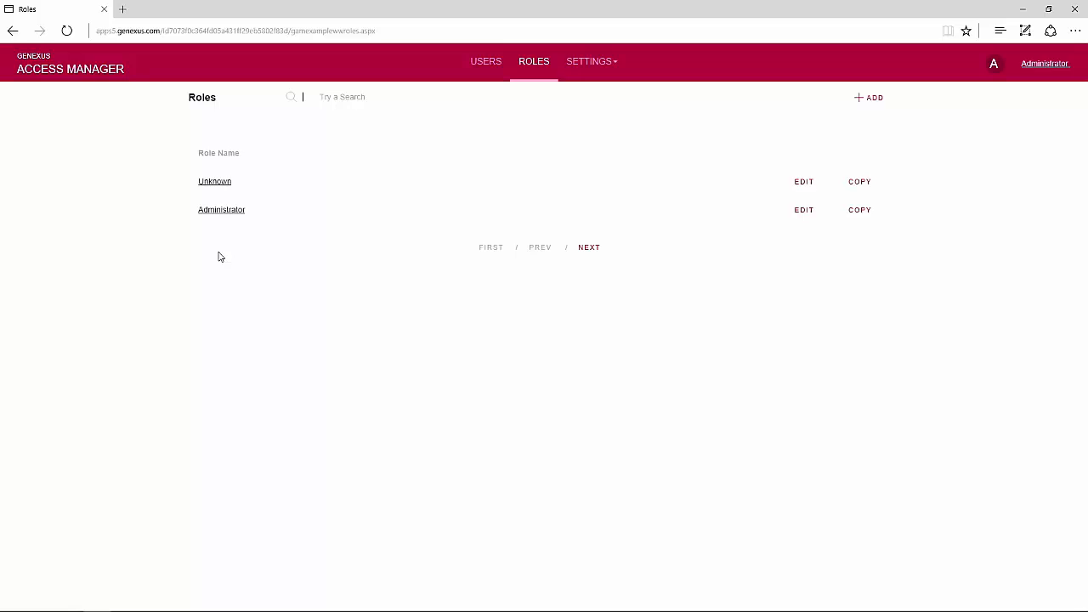
# - Open the SETTINGS dropdown in the Access Manager header
pyautogui.click(577, 68)
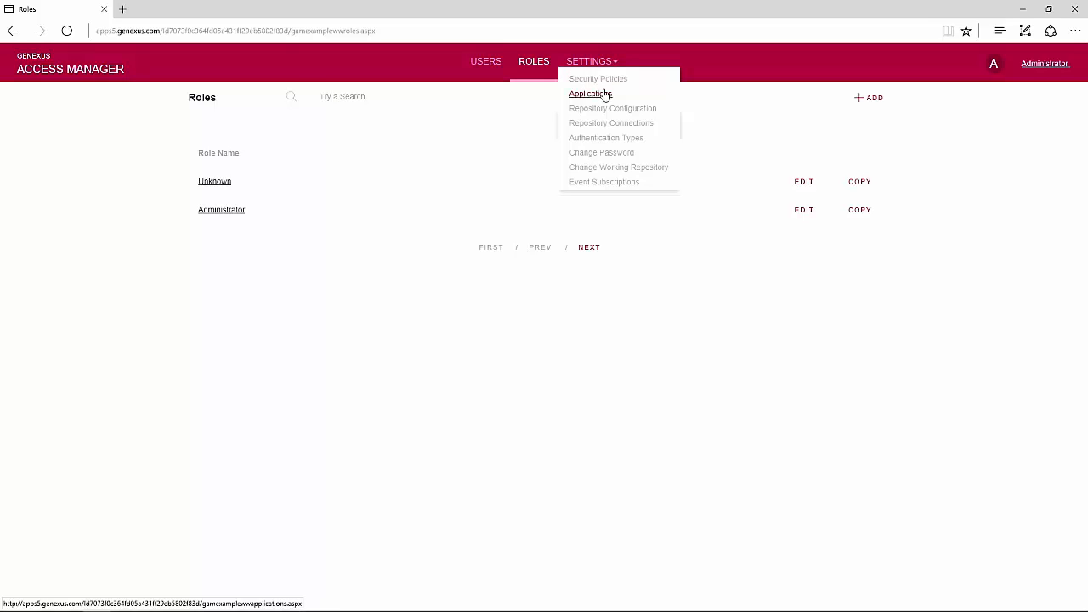
# - Browse the authentication type kinds in a new Authentication Type form, then go back to GeneXus
pyautogui.click(600, 139)
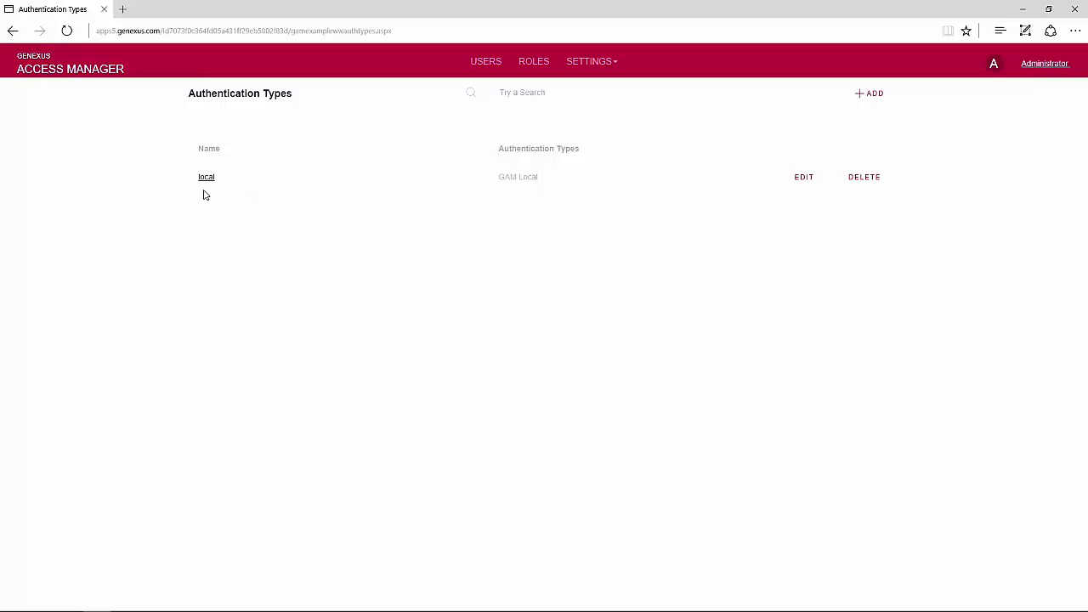
pyautogui.click(871, 98)
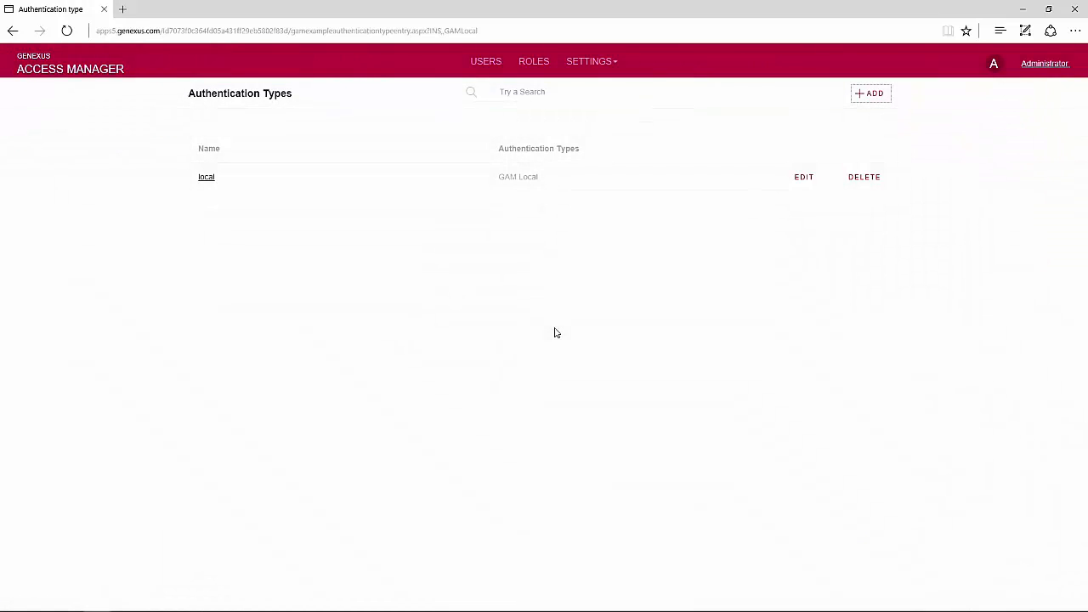
pyautogui.click(468, 143)
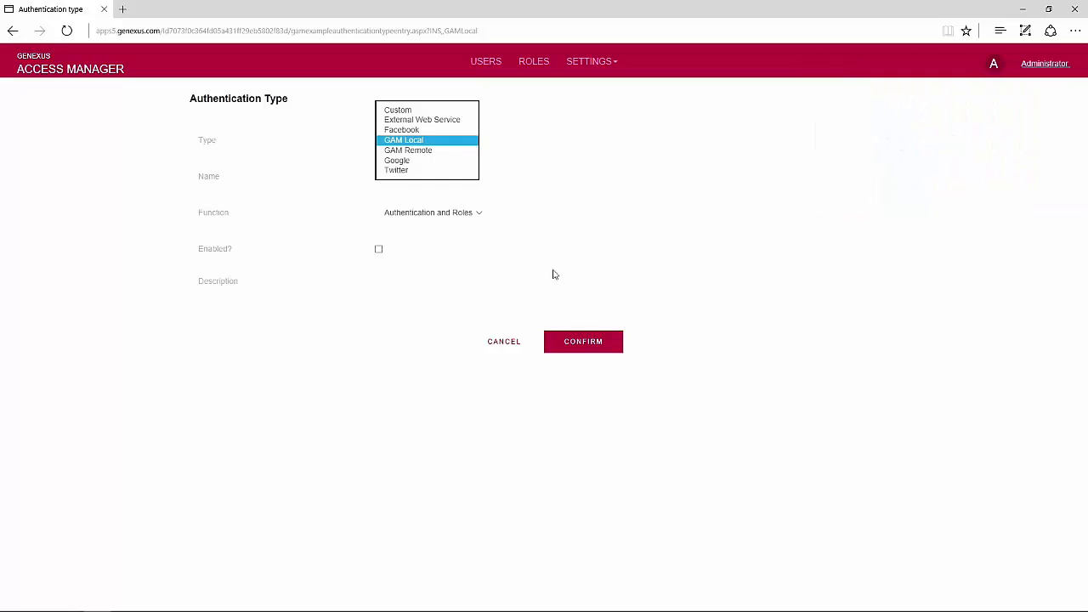
pyautogui.click(533, 68)
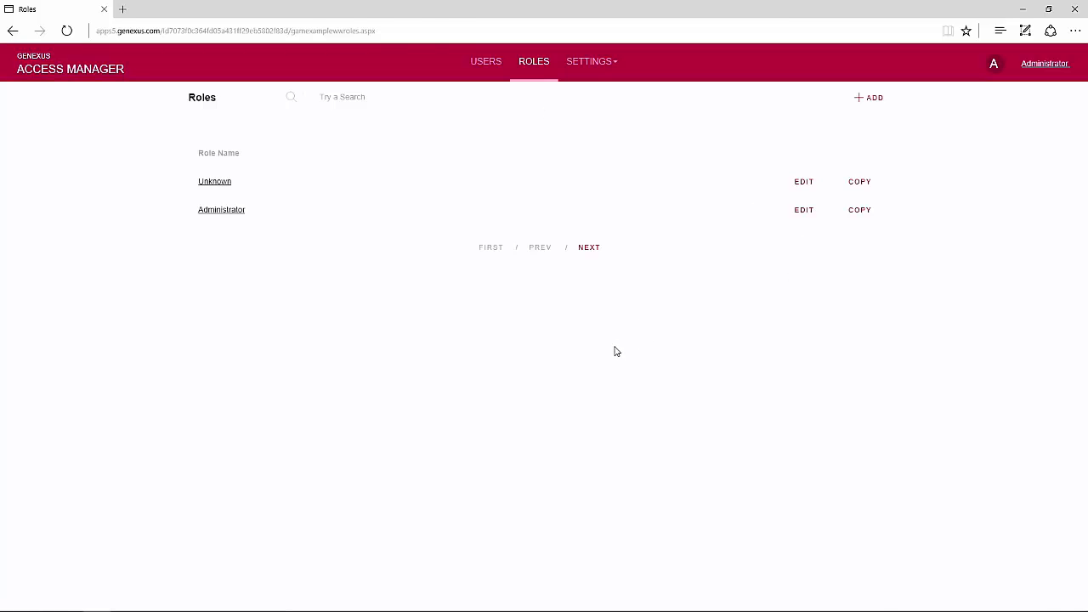
pyautogui.hotkey('alt', 'Tab')
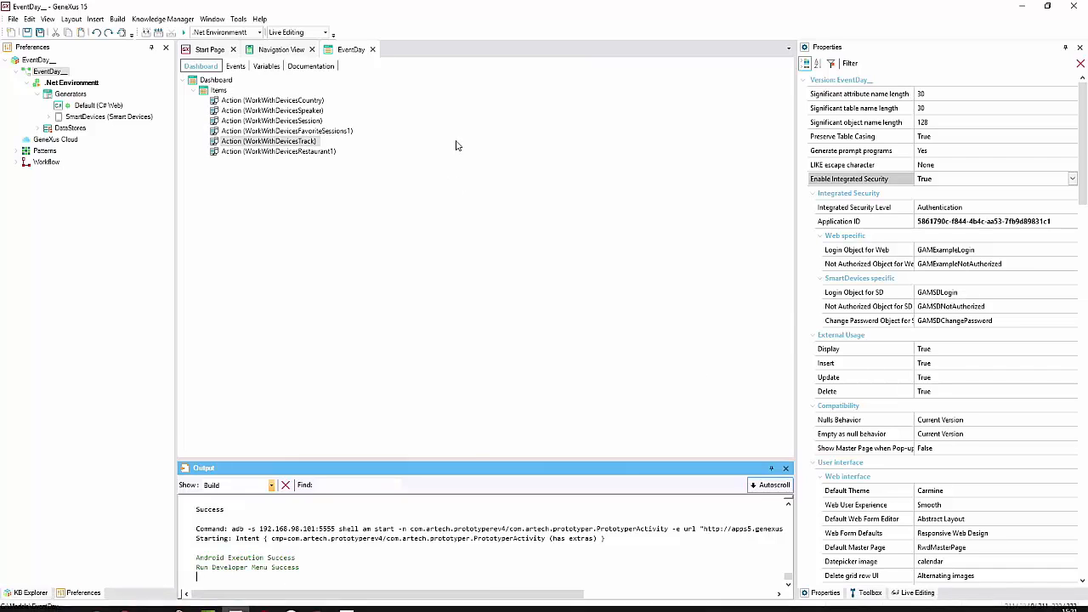
# - Run the EventDay dashboard and bring up the Genymotion emulator at the app's Login screen
pyautogui.rightClick(347, 54)
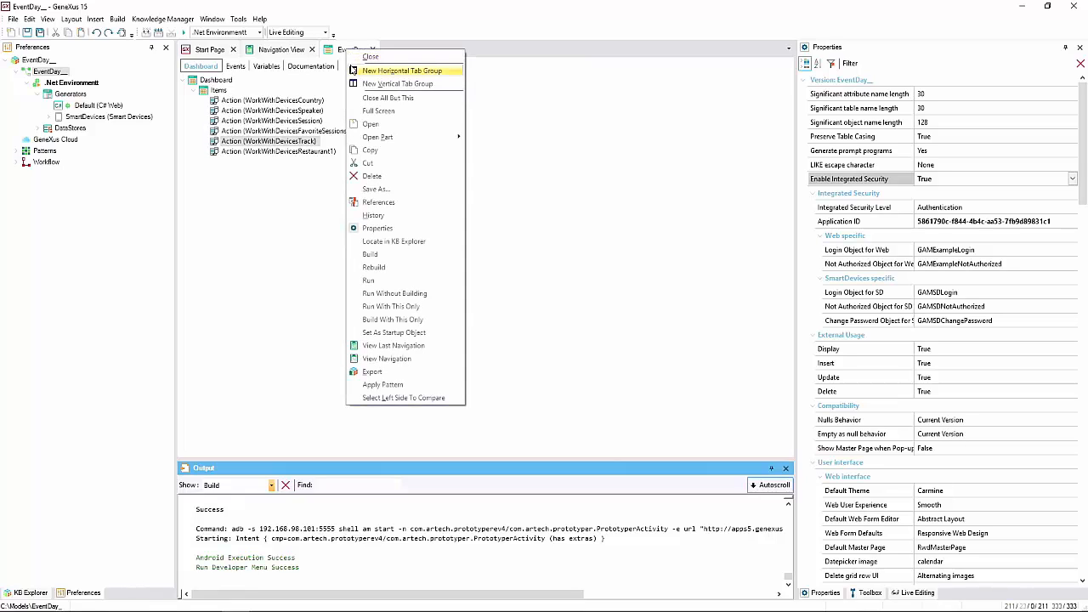
pyautogui.click(369, 281)
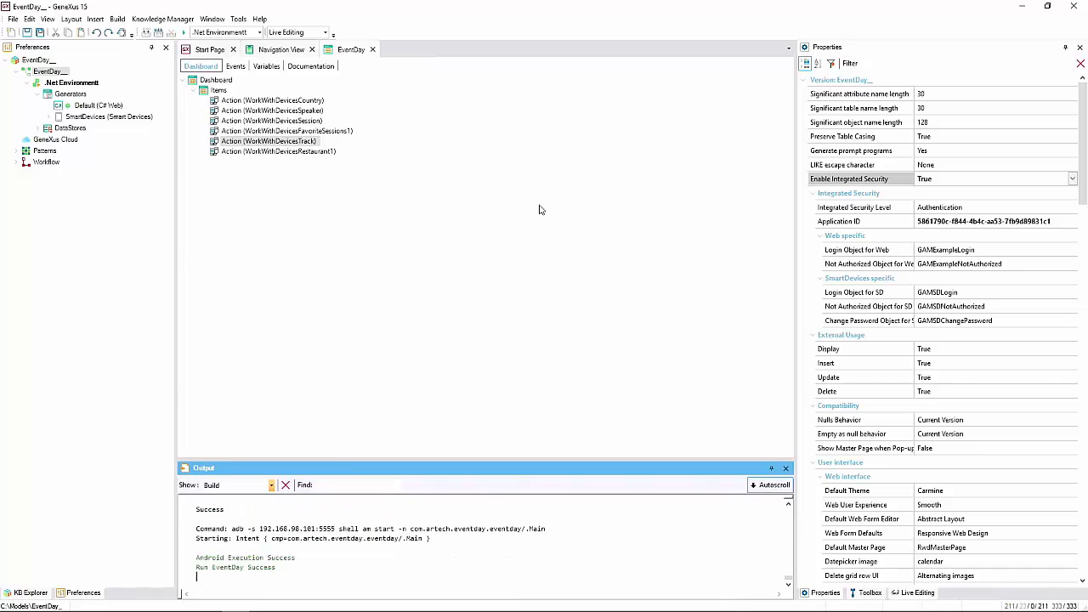
pyautogui.moveTo(518, 608)
pyautogui.click(290, 601)
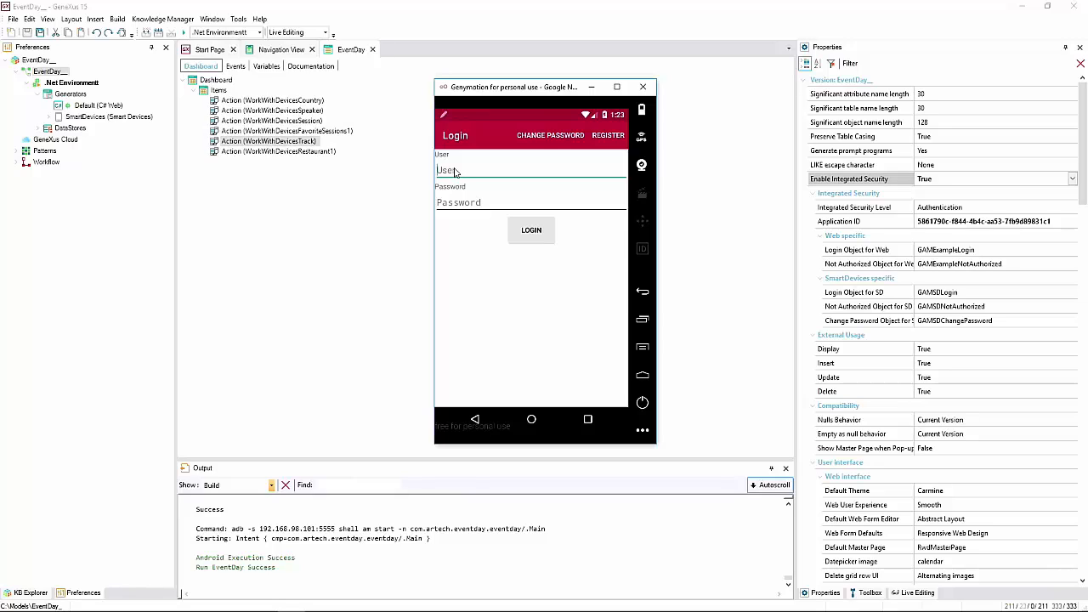
# - Log into the EventDay app as admin with the administrator password
pyautogui.write('admin')
pyautogui.click(439, 207)
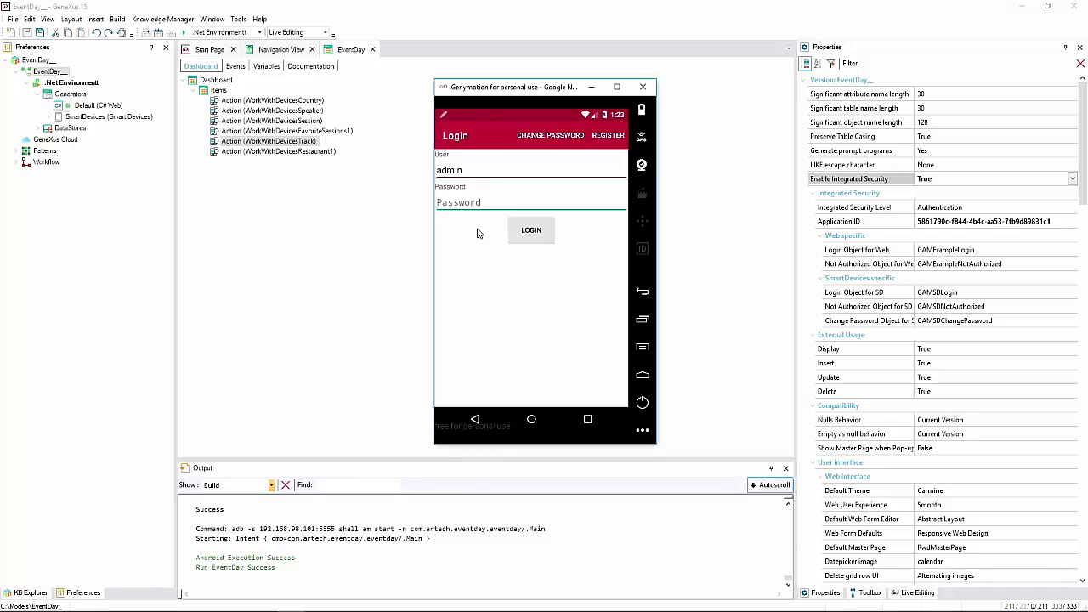
pyautogui.write('admin1')
pyautogui.write('23')
pyautogui.click(532, 232)
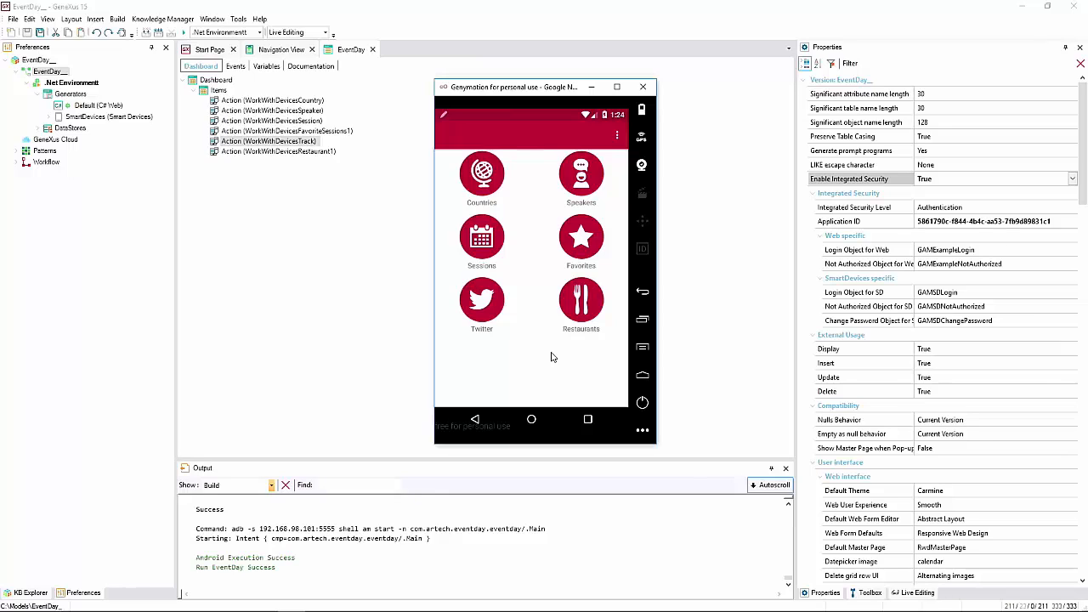
# - View the speakers list, back out to the app list, and return to GeneXus
pyautogui.click(586, 183)
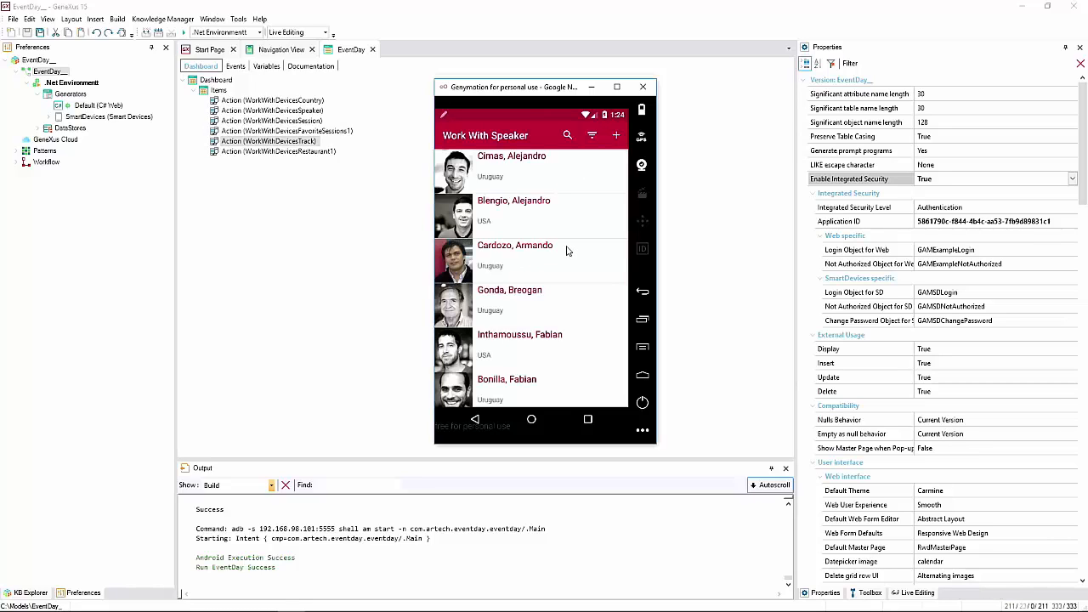
pyautogui.click(474, 420)
pyautogui.click(475, 420)
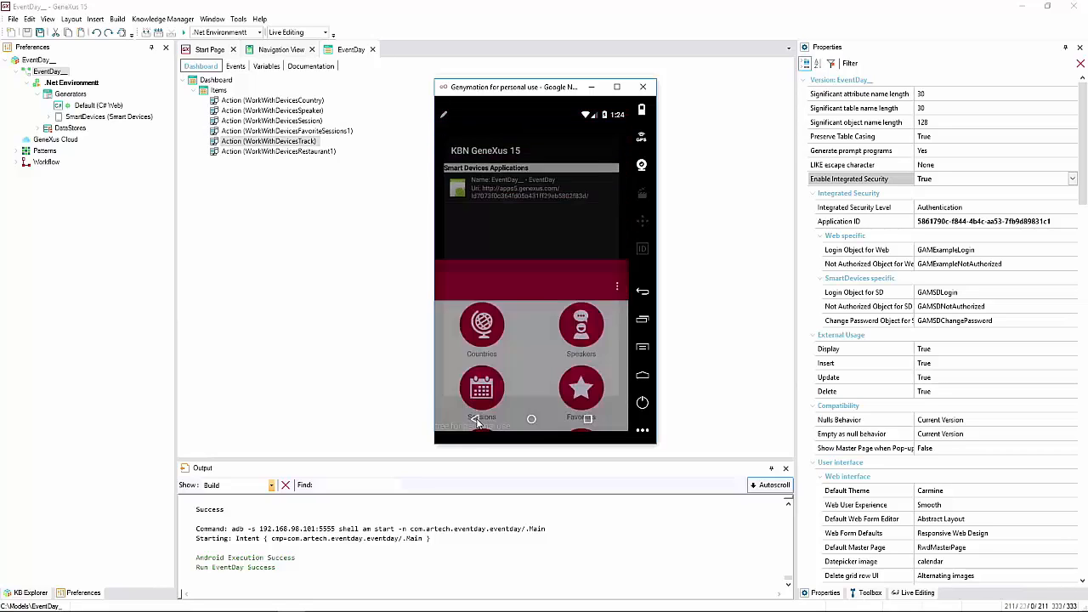
pyautogui.click(349, 252)
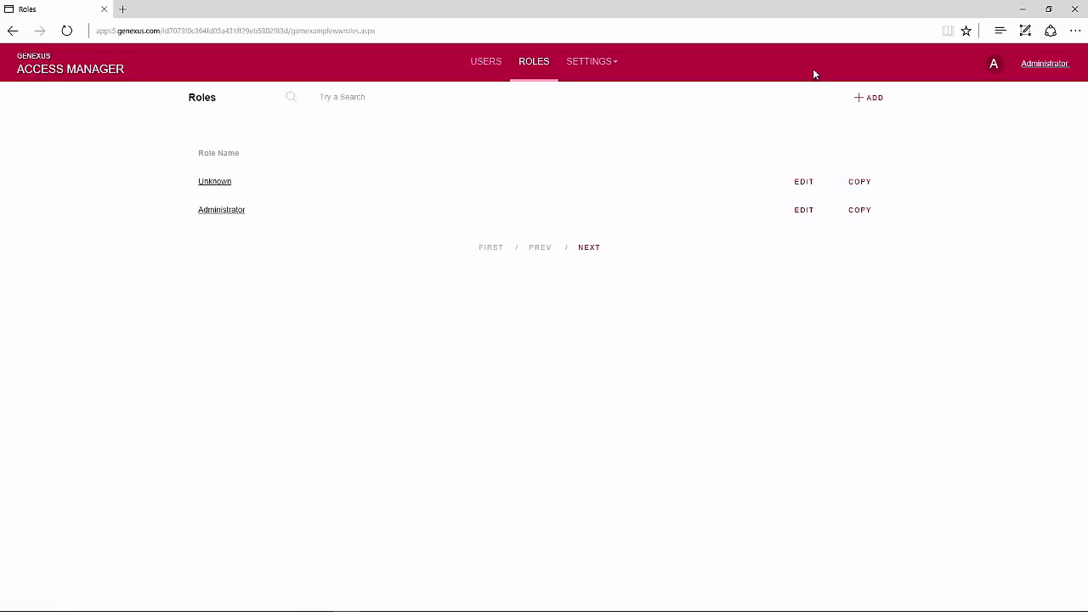
# - Log out as administrator and try logging in as the training user, getting Unauthorized Access
pyautogui.click(1045, 66)
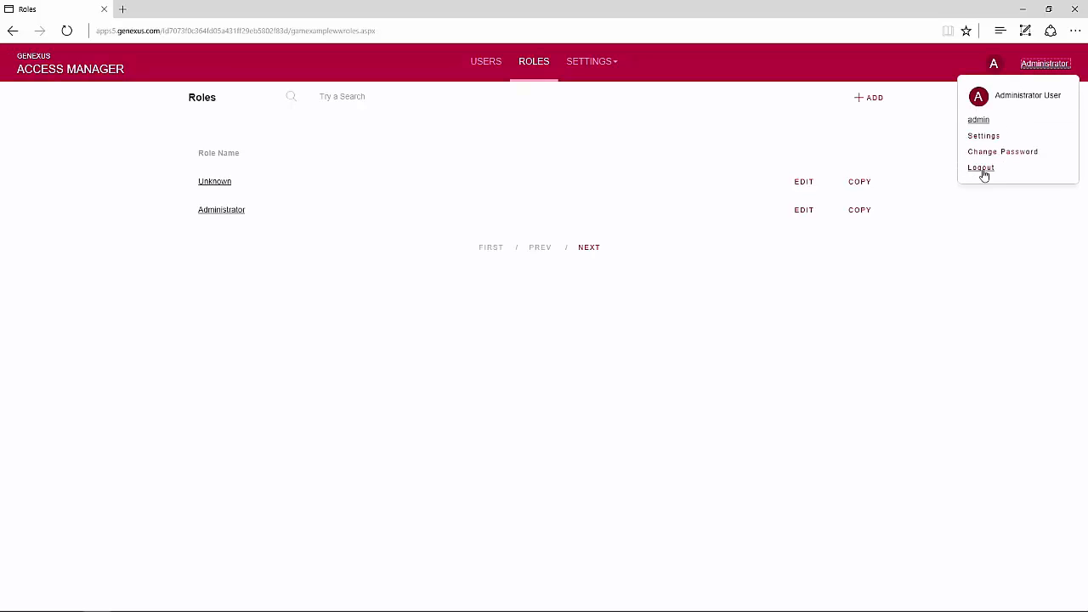
pyautogui.click(981, 169)
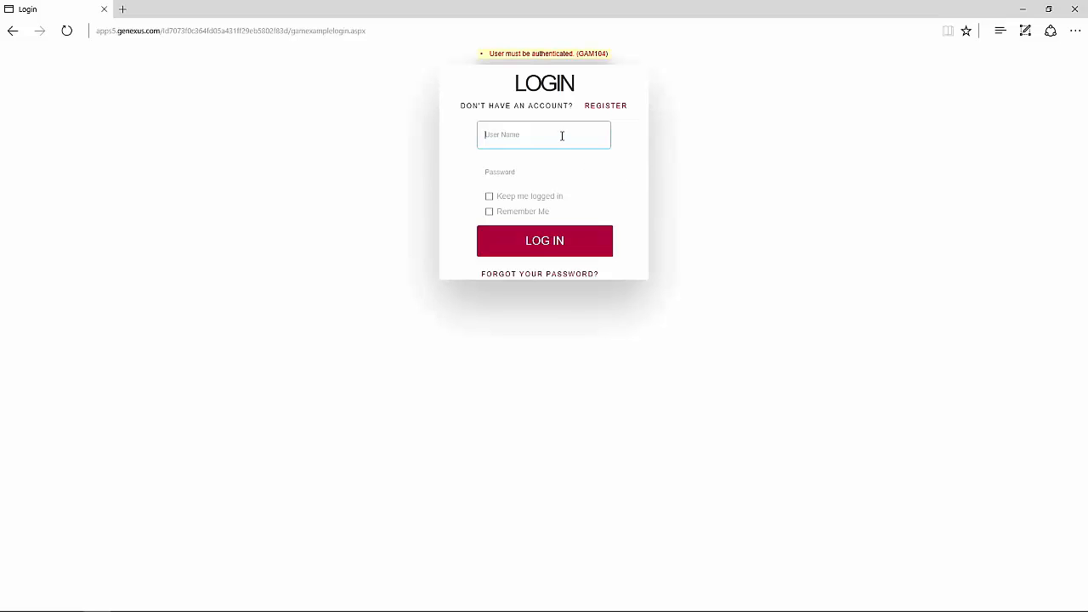
pyautogui.write('aining')
pyautogui.click(547, 173)
pyautogui.write('t')
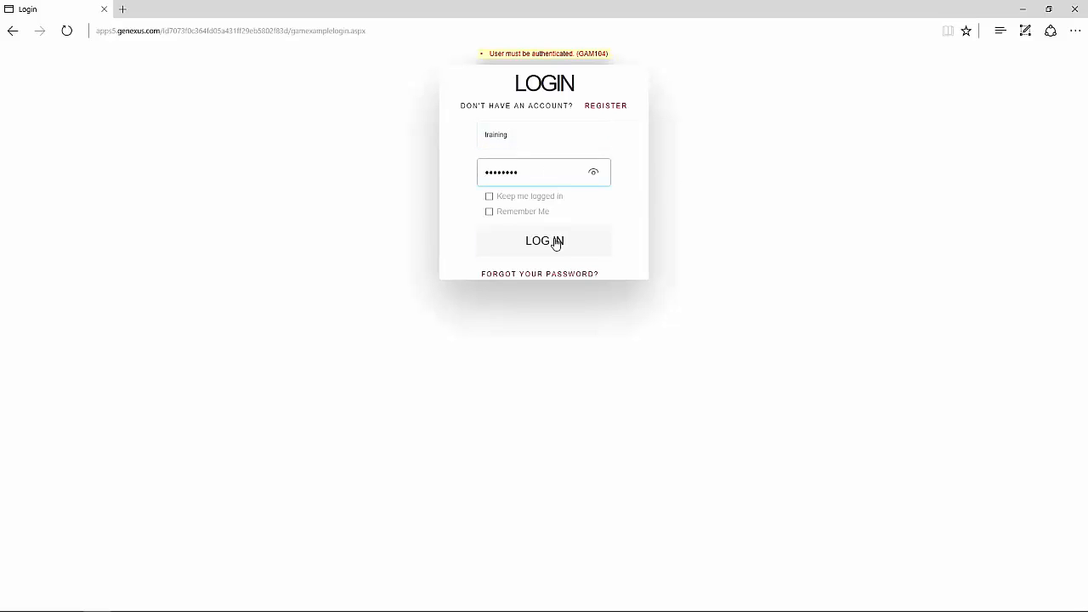
pyautogui.click(597, 174)
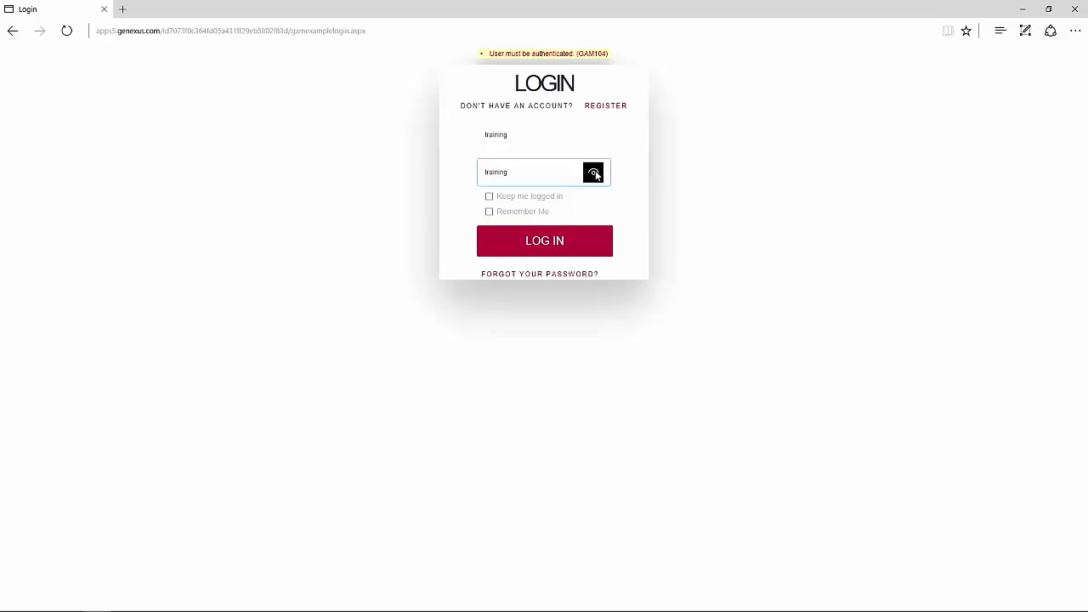
pyautogui.click(549, 245)
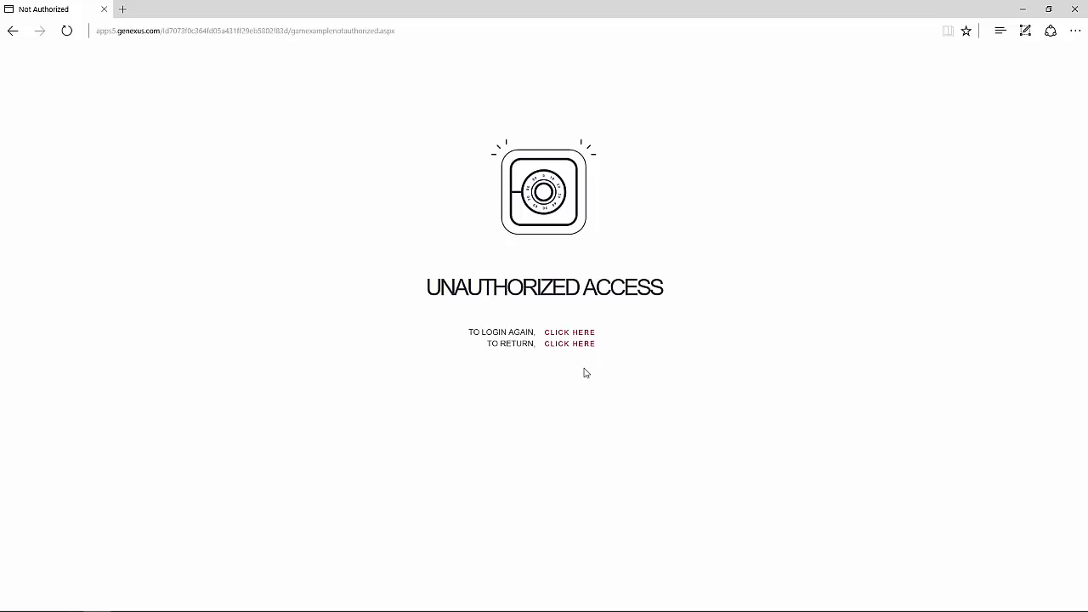
# - Log back in as admin and open the Users list with the admin and training accounts
pyautogui.click(576, 336)
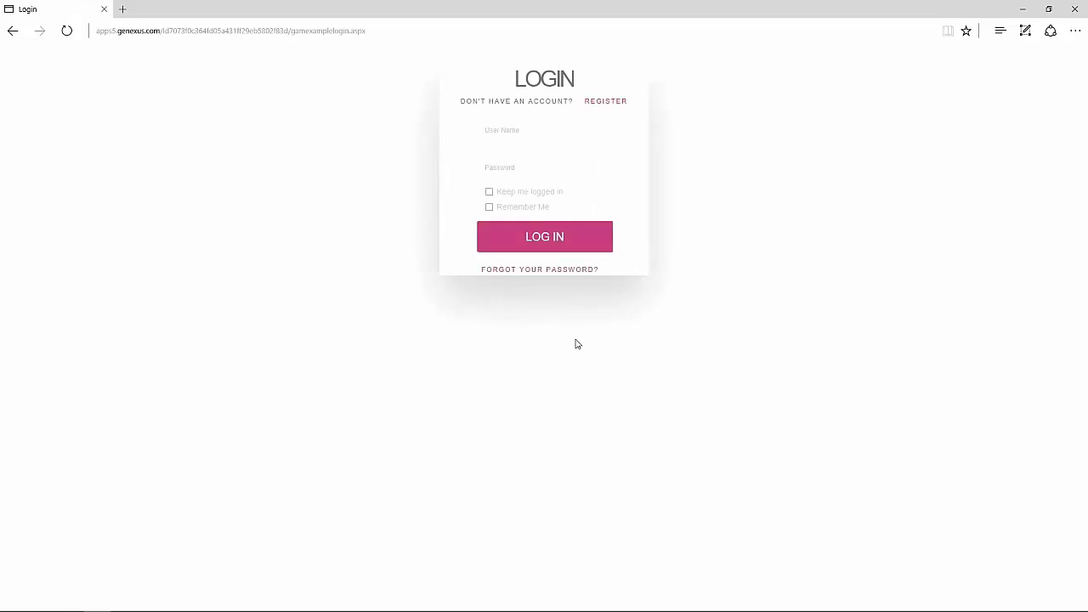
pyautogui.write('ad')
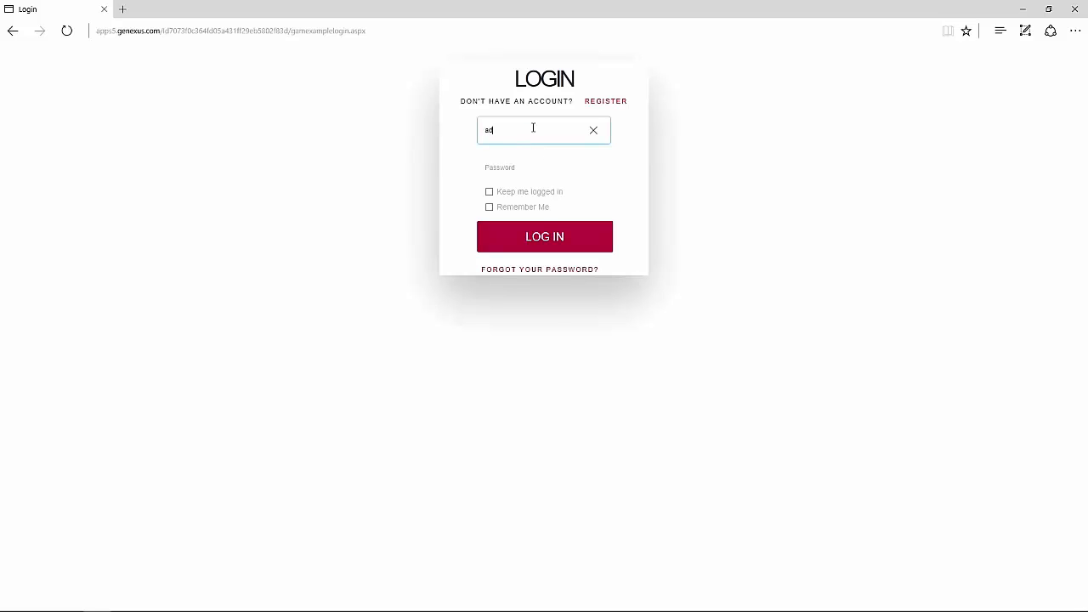
pyautogui.write('min')
pyautogui.press('Tab')
pyautogui.write('a')
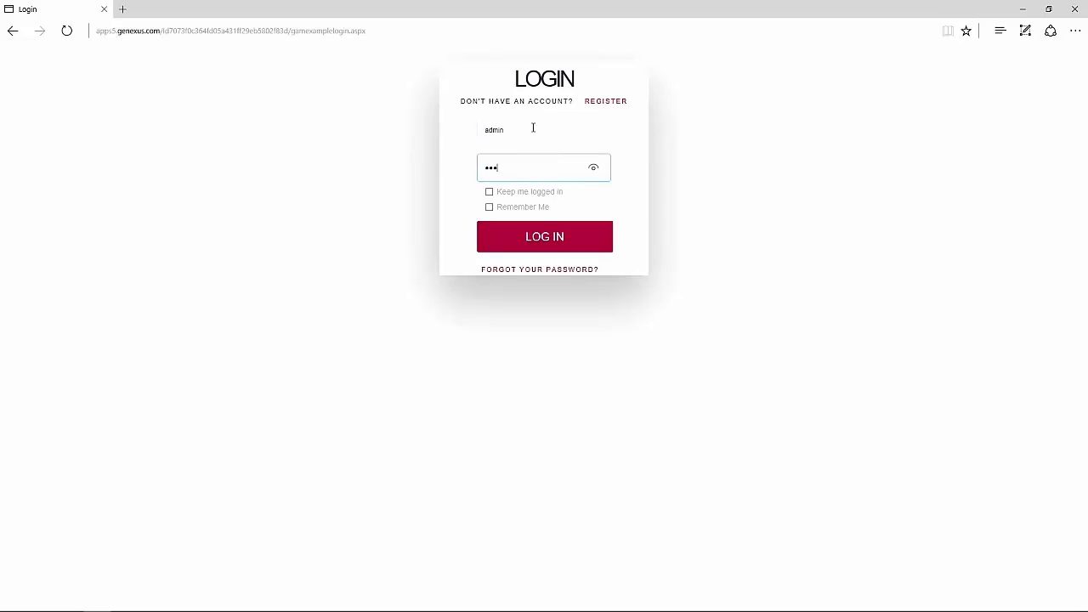
pyautogui.click(564, 241)
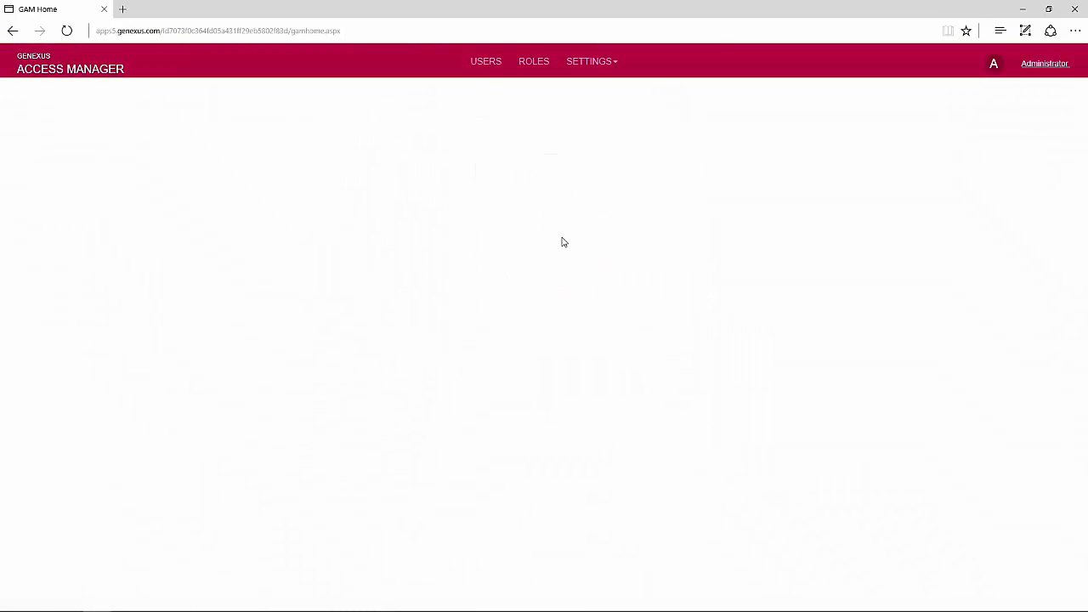
pyautogui.click(485, 68)
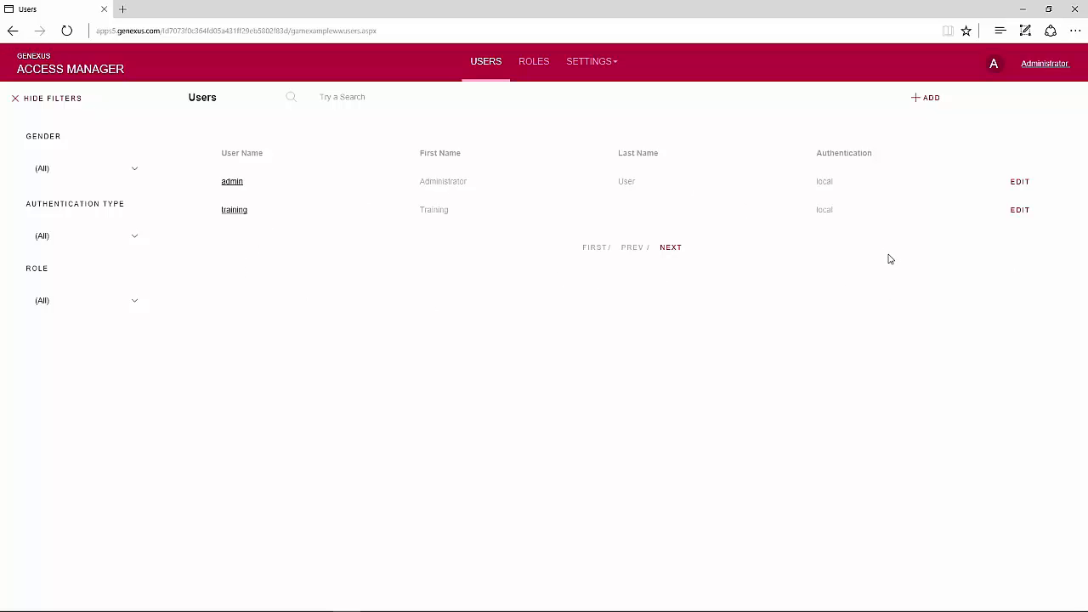
# - Add the Administrator role to the training user, set it as main, and return to Users
pyautogui.click(1020, 212)
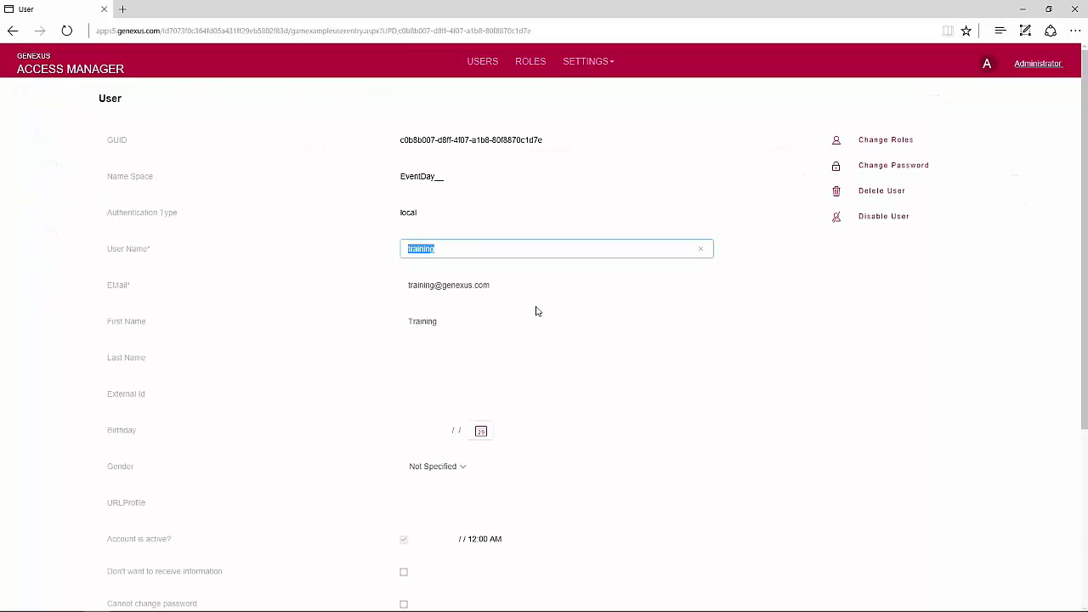
pyautogui.click(876, 142)
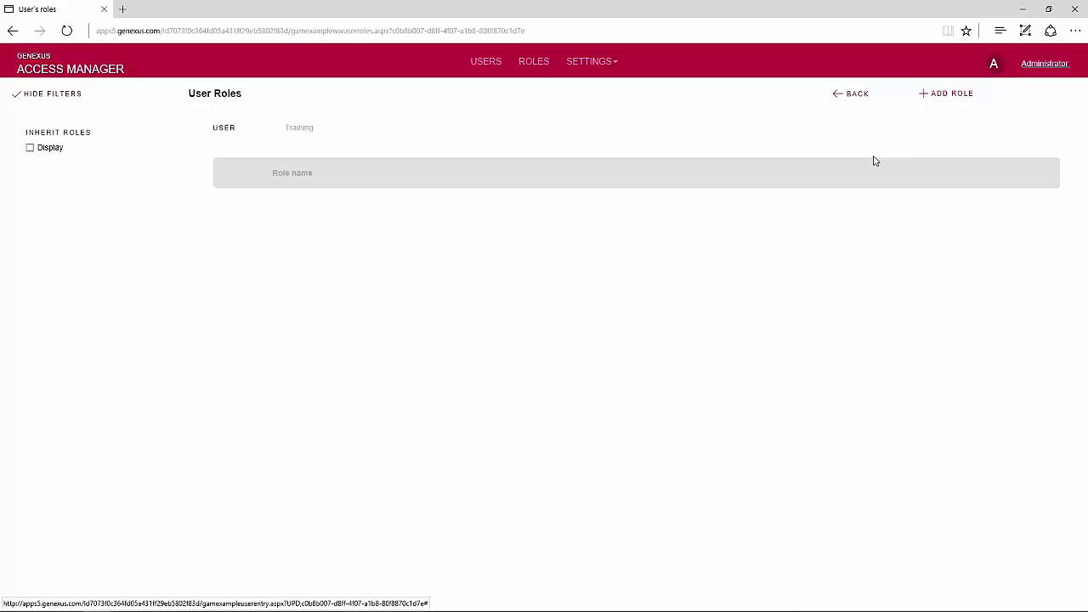
pyautogui.click(940, 101)
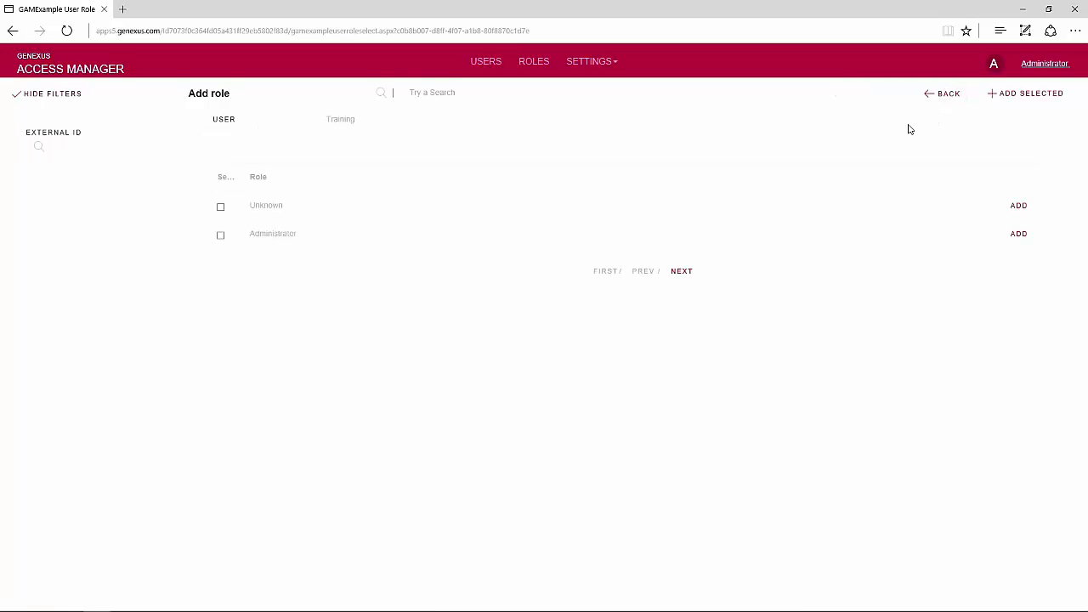
pyautogui.click(220, 235)
pyautogui.click(1018, 234)
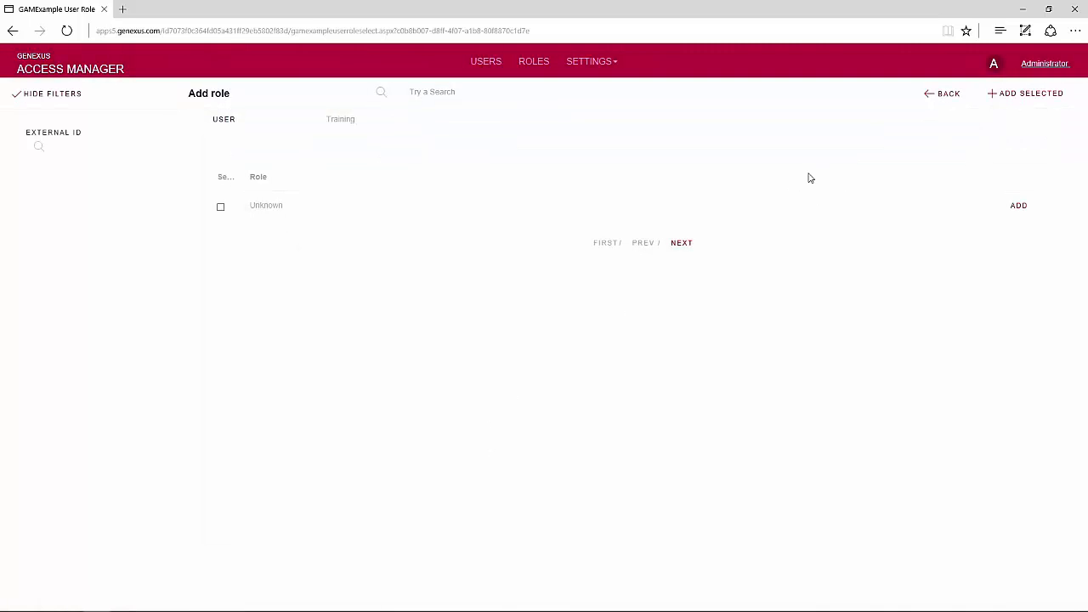
pyautogui.click(948, 97)
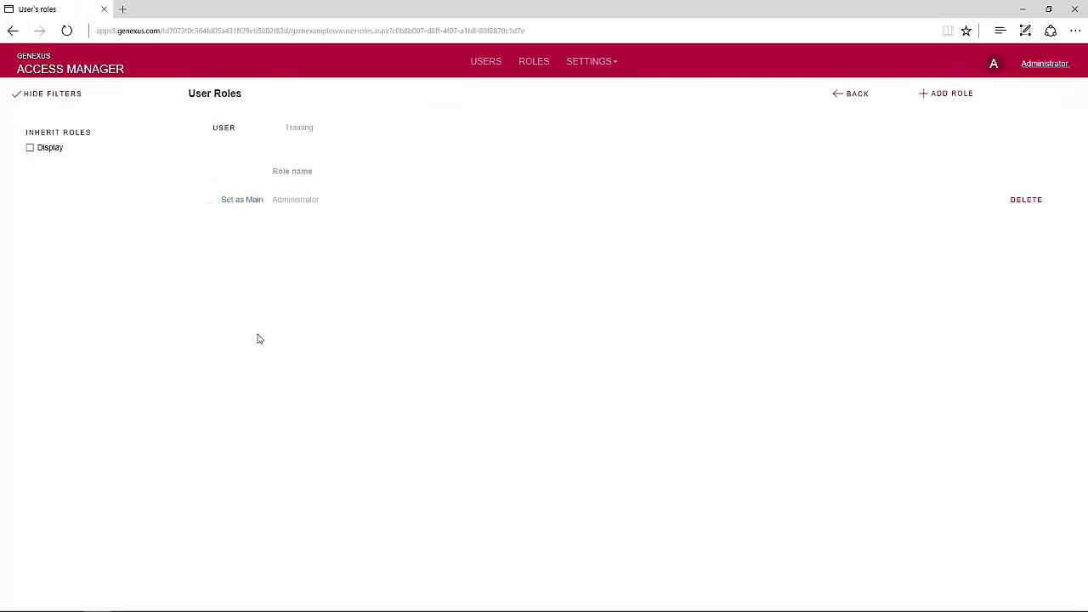
pyautogui.click(243, 202)
pyautogui.click(483, 66)
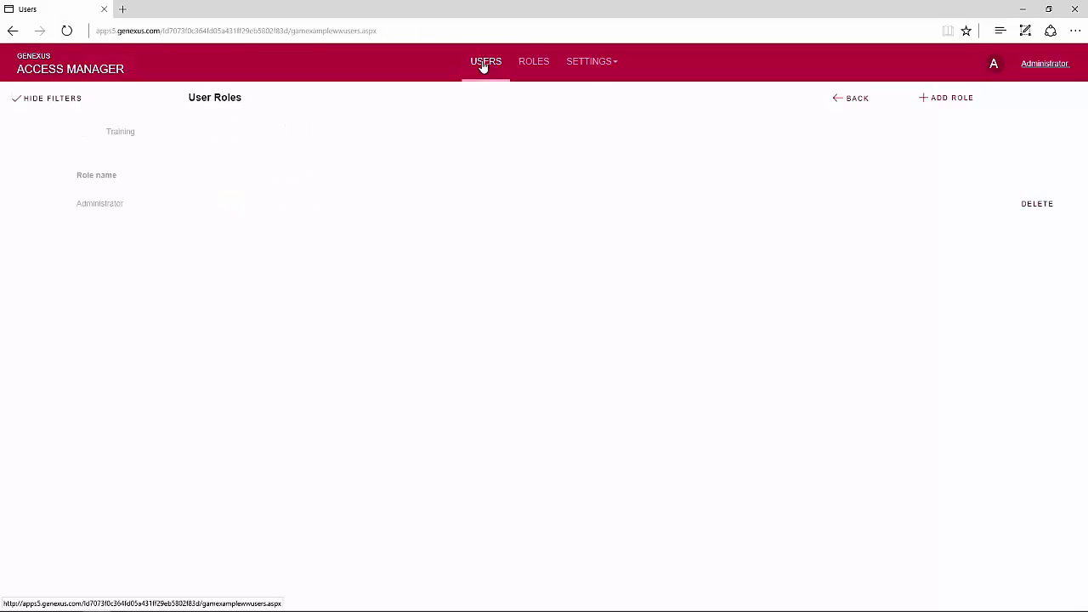
# - Log out as administrator and log into the GAM backend as the training user
pyautogui.click(1043, 66)
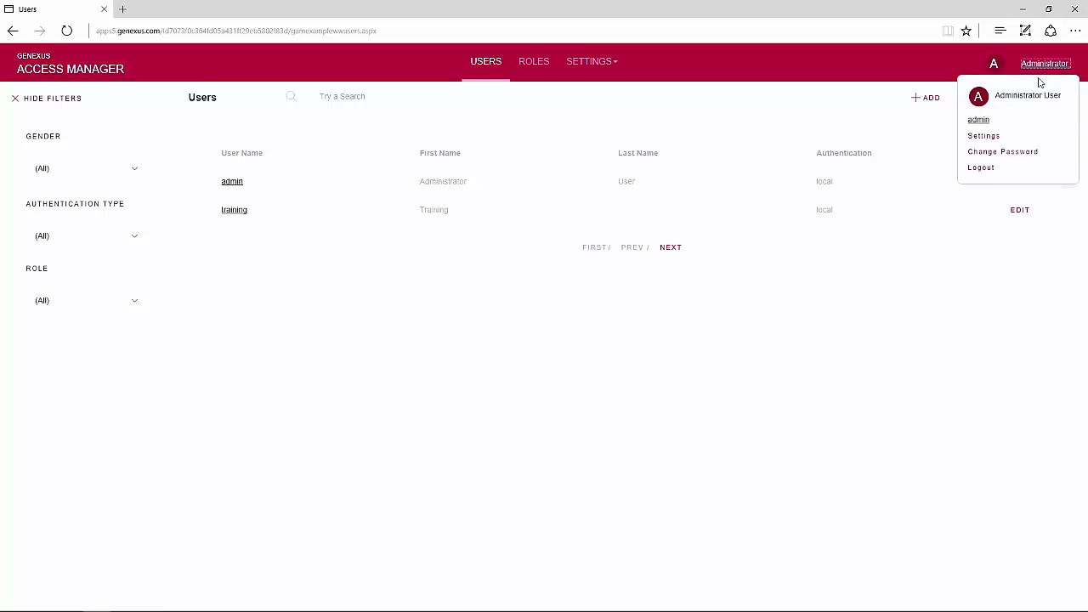
pyautogui.click(982, 168)
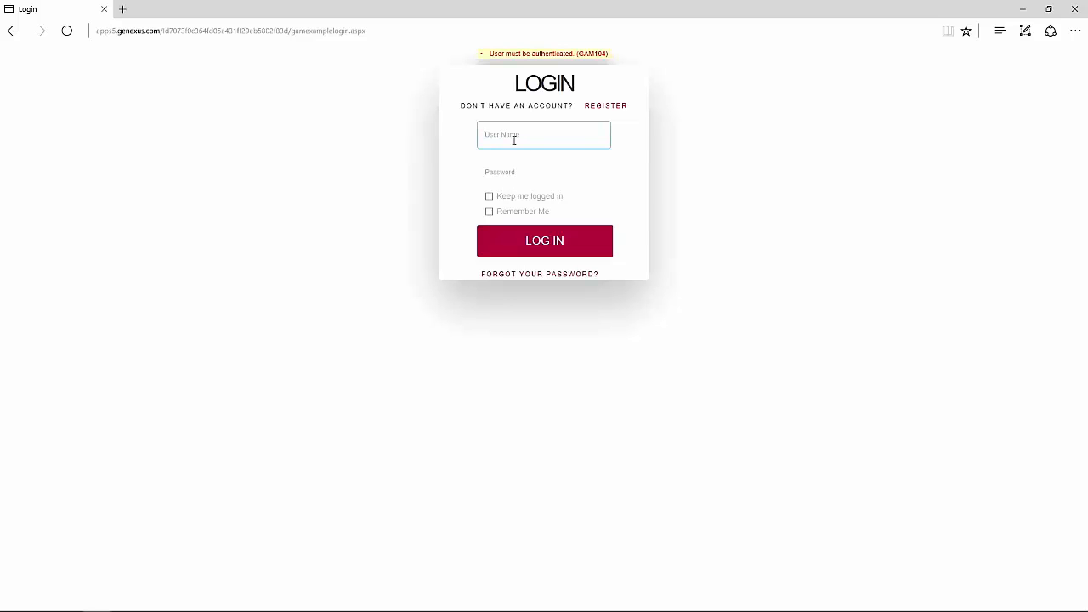
pyautogui.write('training')
pyautogui.click(510, 171)
pyautogui.write('tra')
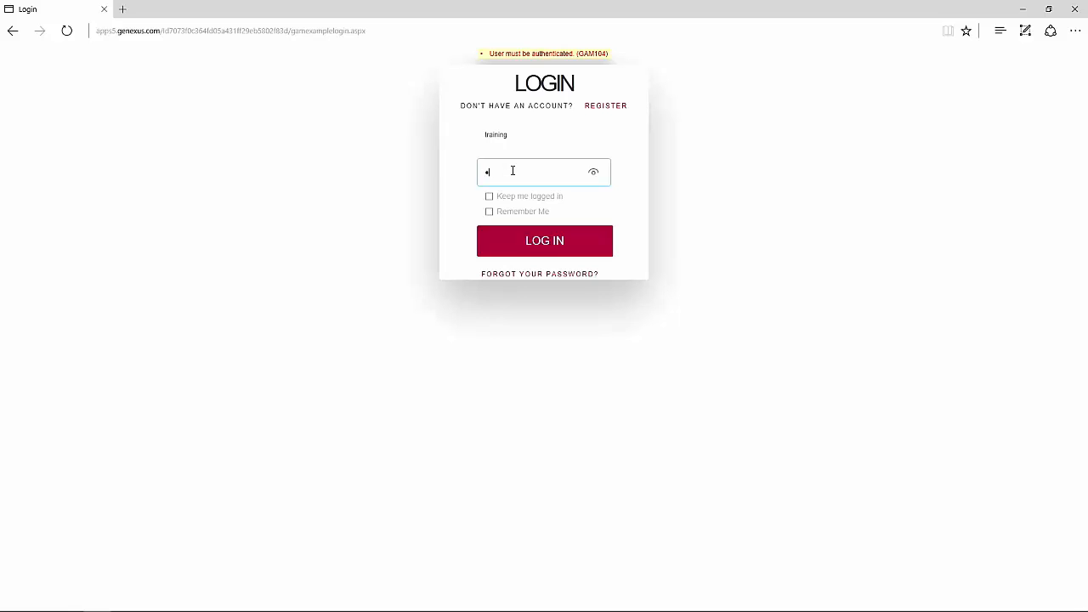
pyautogui.write('ining')
pyautogui.click(593, 172)
pyautogui.click(546, 242)
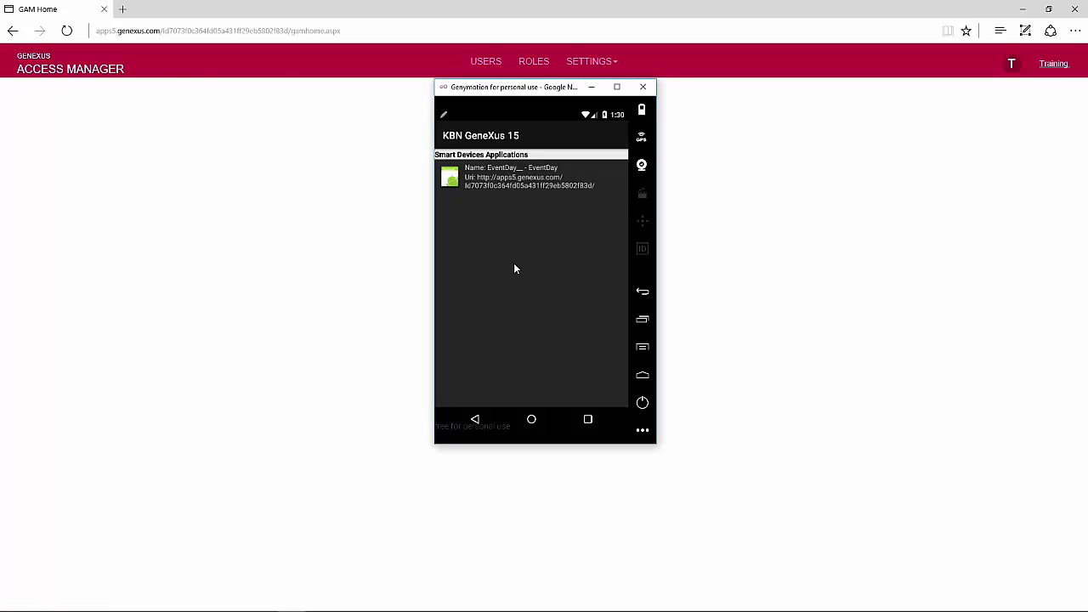
# - Launch EventDay, log in as the training user, and open the Work With Speaker list
pyautogui.click(524, 170)
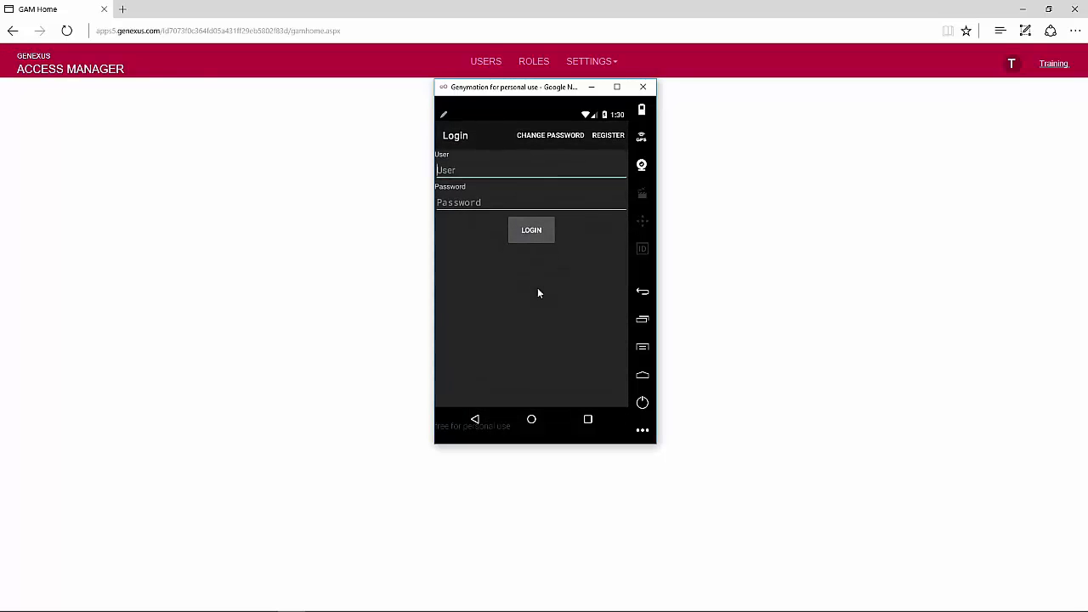
pyautogui.write('training')
pyautogui.press('Tab')
pyautogui.write('tra')
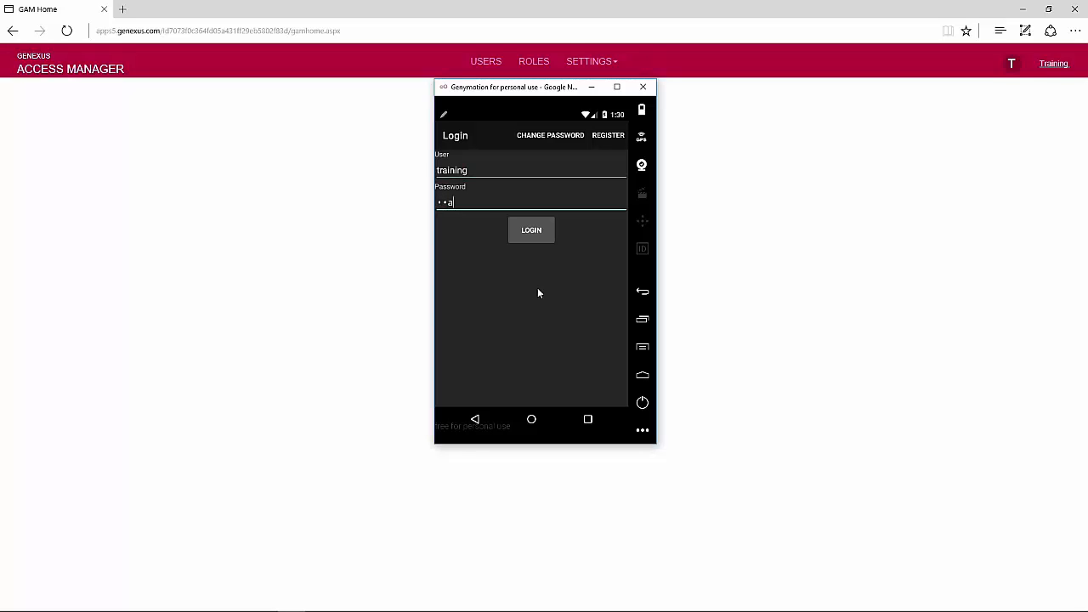
pyautogui.write('ining')
pyautogui.click(531, 231)
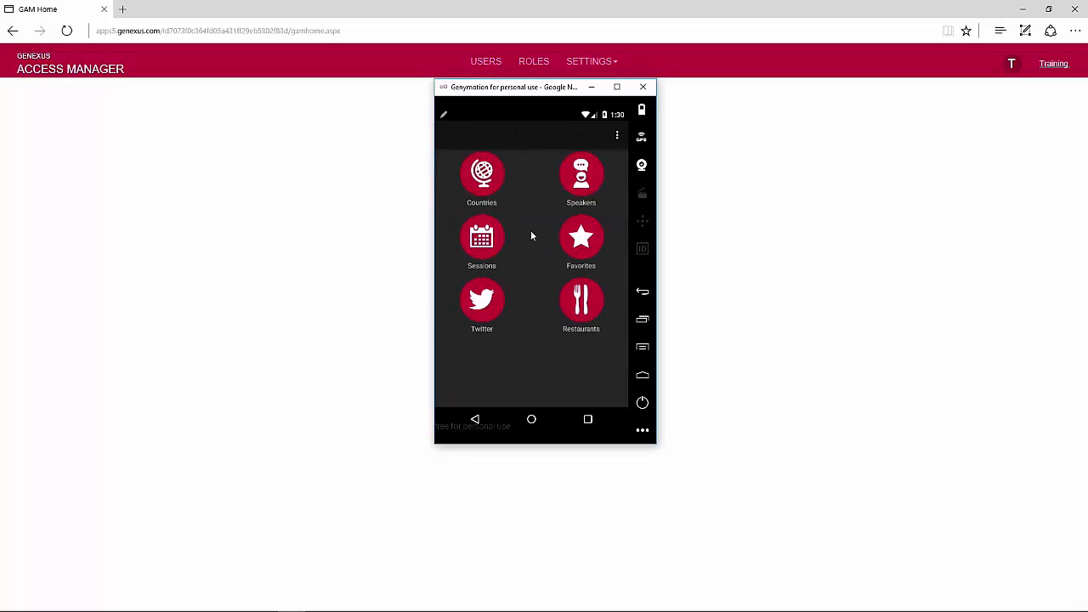
pyautogui.click(589, 186)
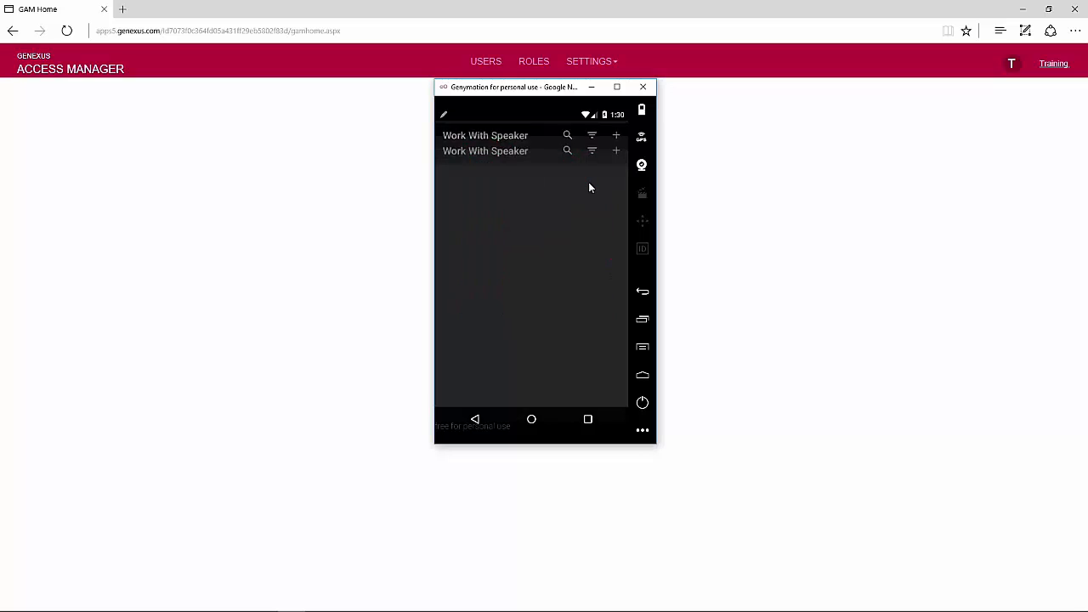